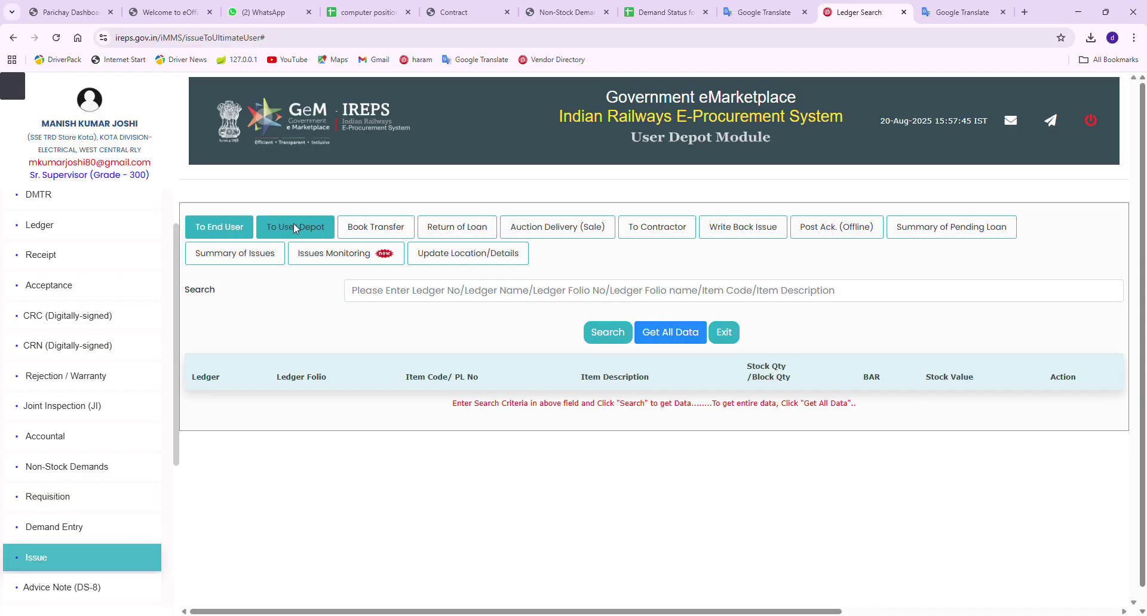
# Step: List the demands raised by user depots and open the JE TRD MLGH ring spanner demand for issue
pyautogui.click(293, 226)
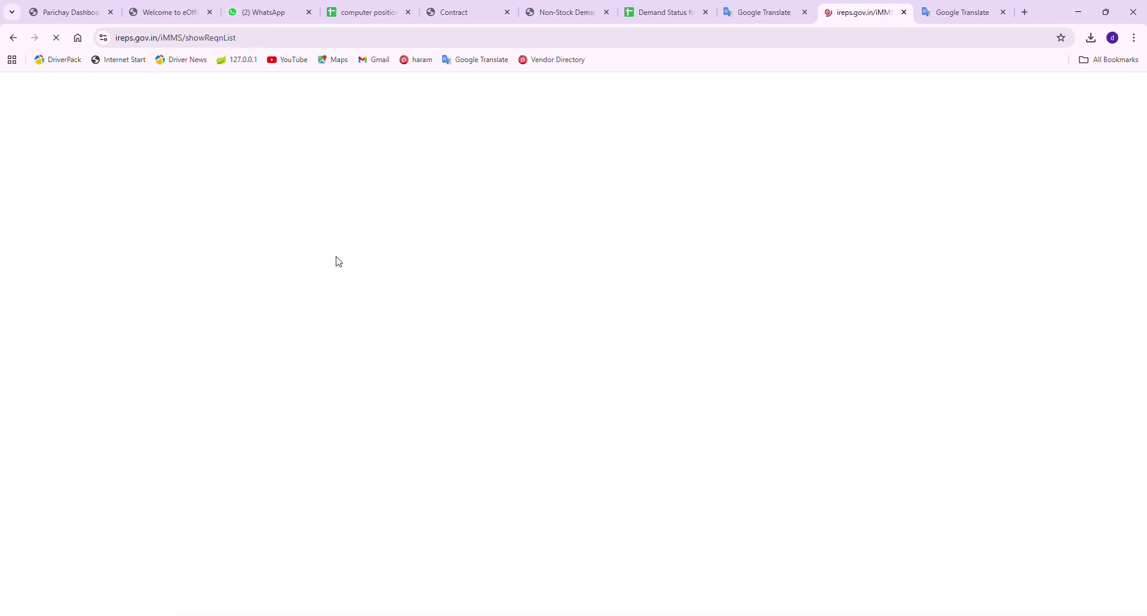
pyautogui.scroll(-6, 797, 508)
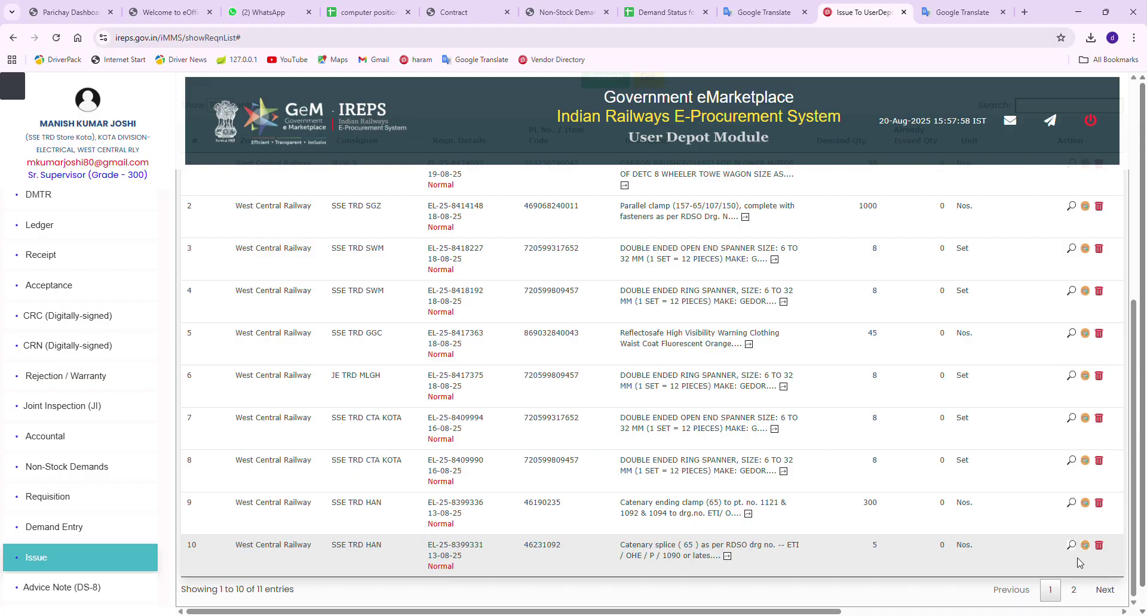
pyautogui.scroll(6, 892, 490)
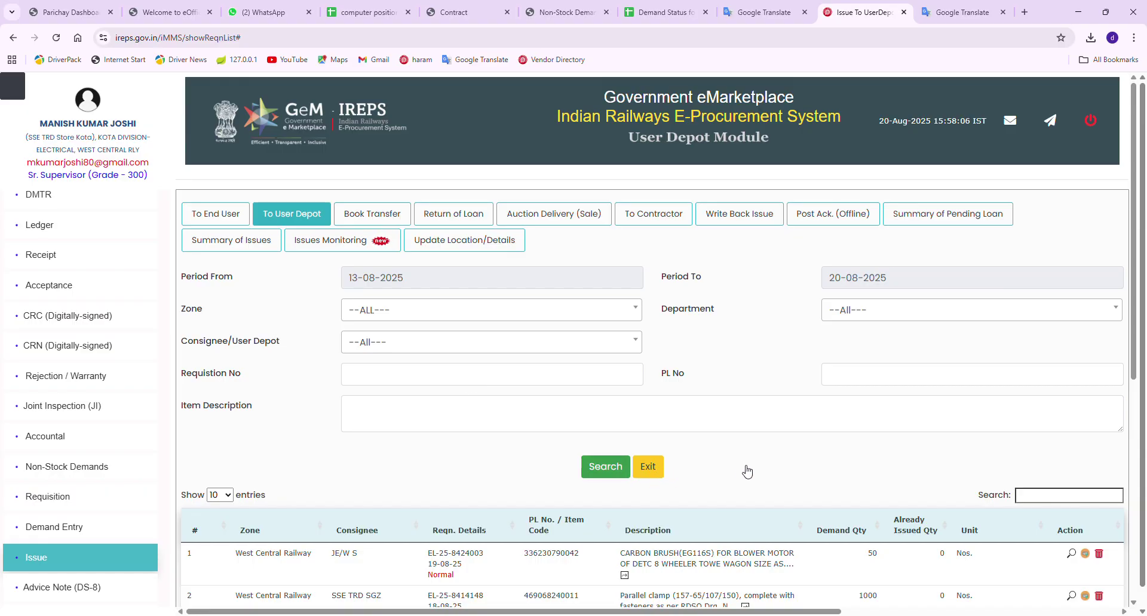
pyautogui.scroll(-6, 747, 472)
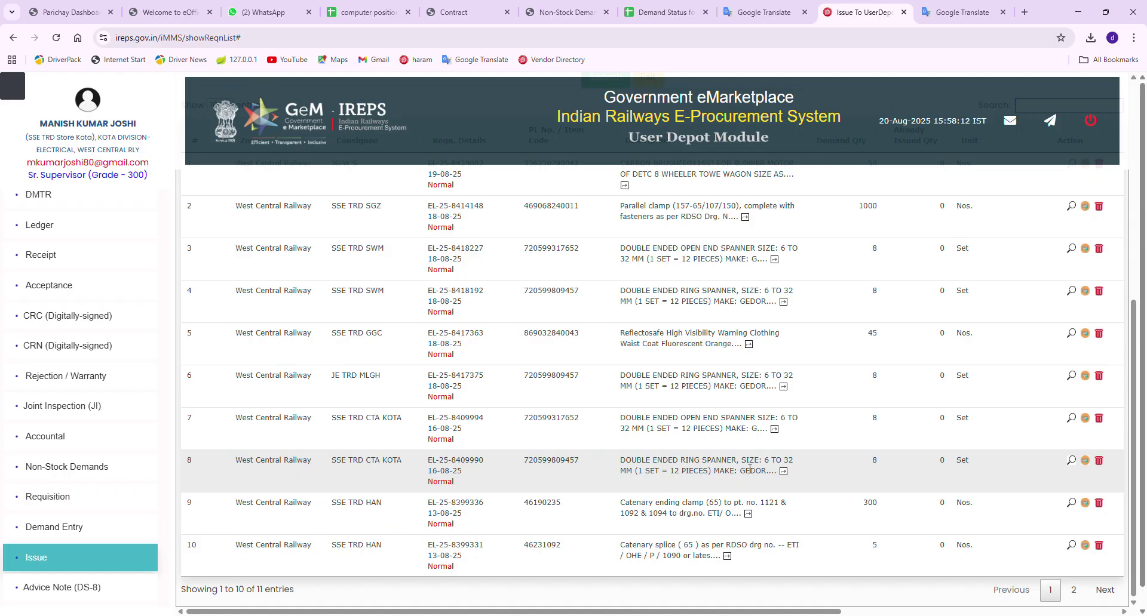
pyautogui.scroll(4, 750, 469)
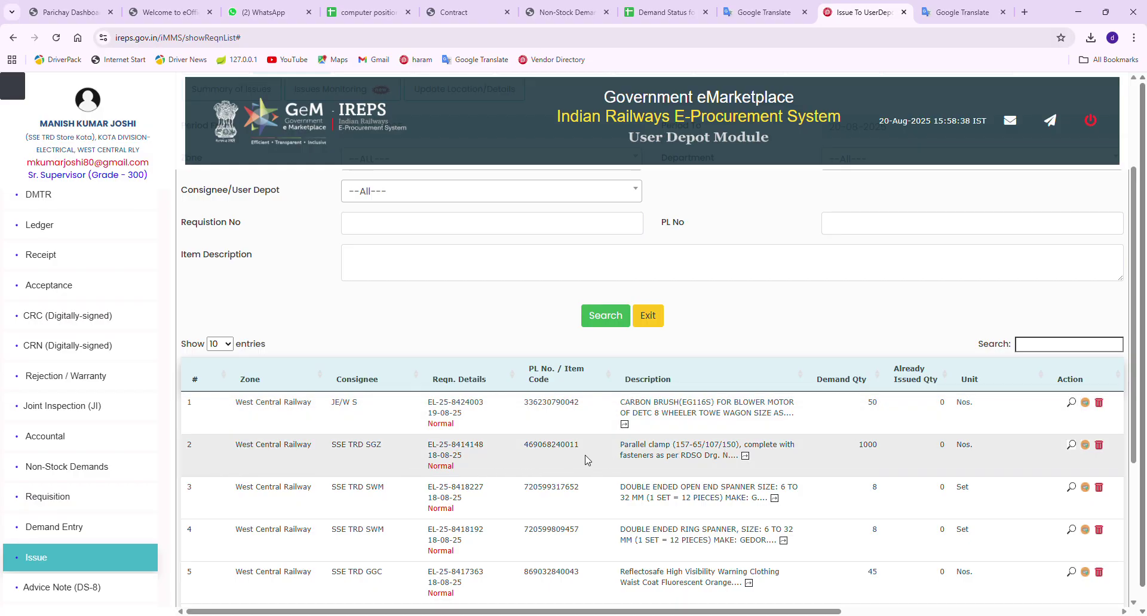
pyautogui.scroll(-2, 589, 459)
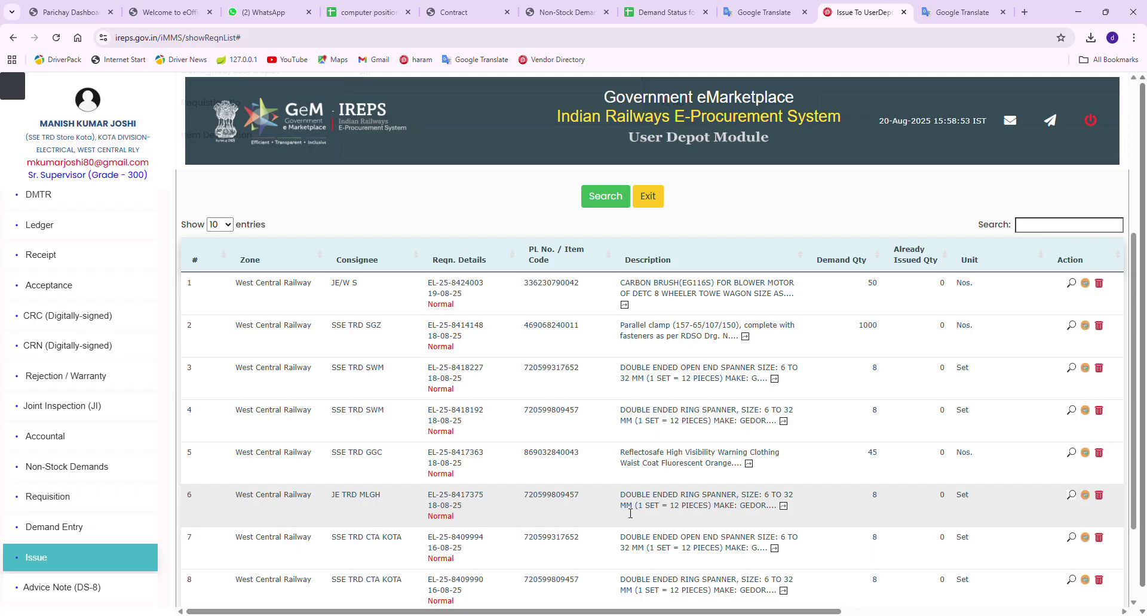
pyautogui.click(1086, 496)
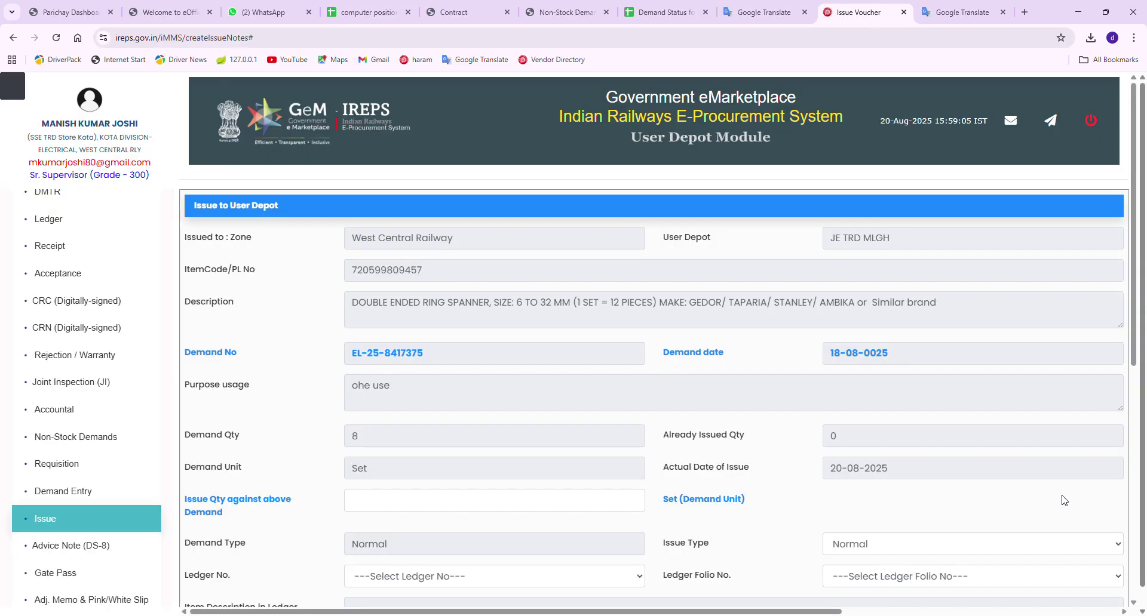
# Step: Set the issue quantity to 8 and select ledger 001-General Item with folio 0010-General Electrical Tool Item
pyautogui.click(365, 498)
pyautogui.write('8')
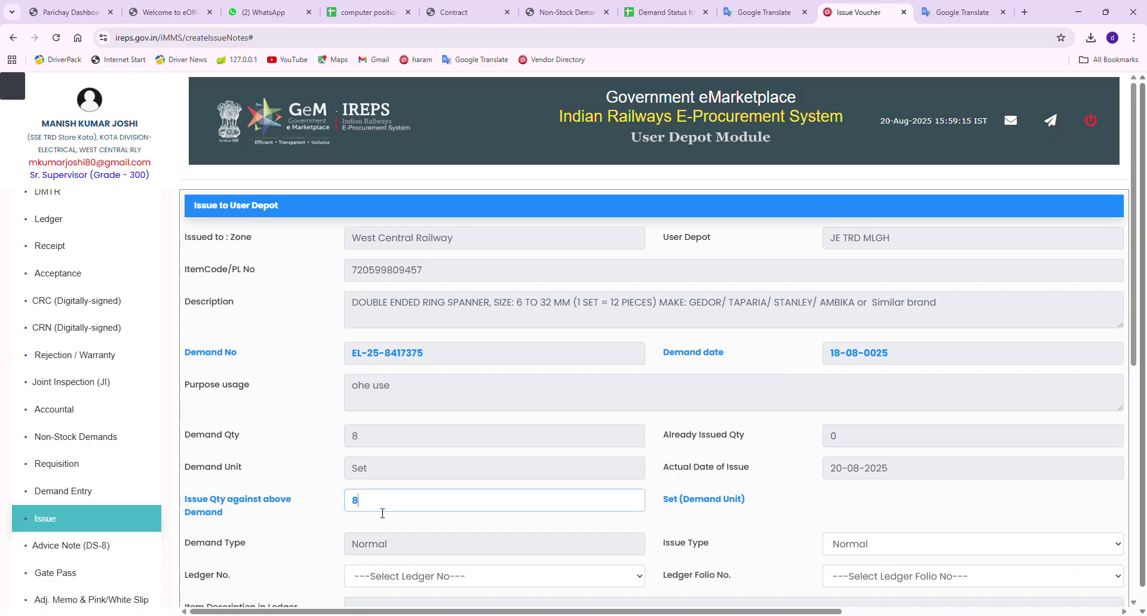
pyautogui.scroll(-3, 401, 476)
pyautogui.click(406, 399)
pyautogui.click(406, 447)
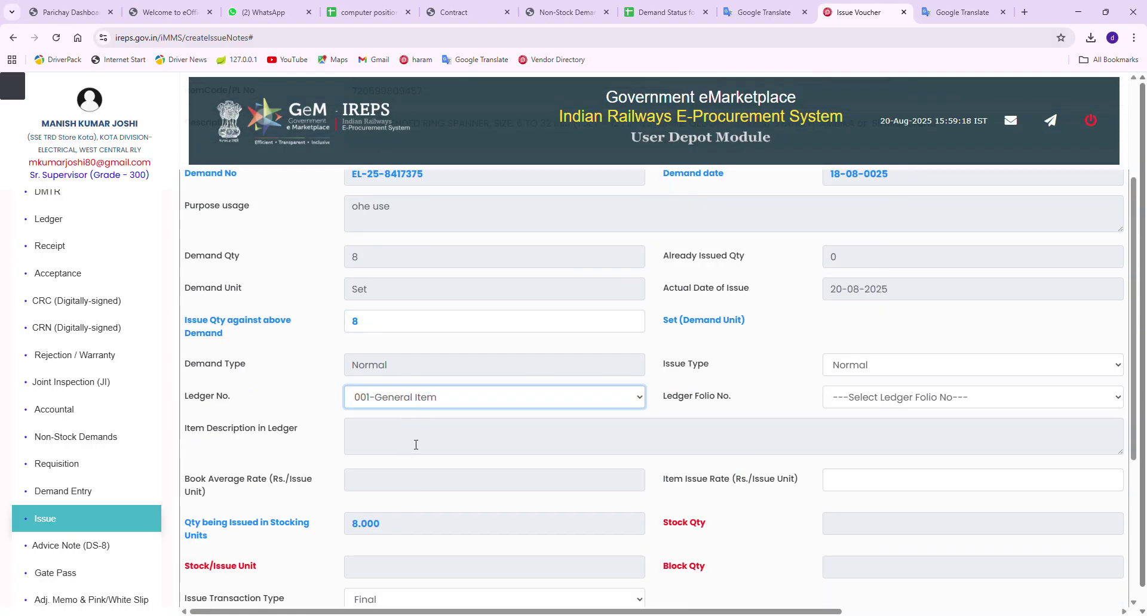
pyautogui.click(888, 399)
pyautogui.click(890, 443)
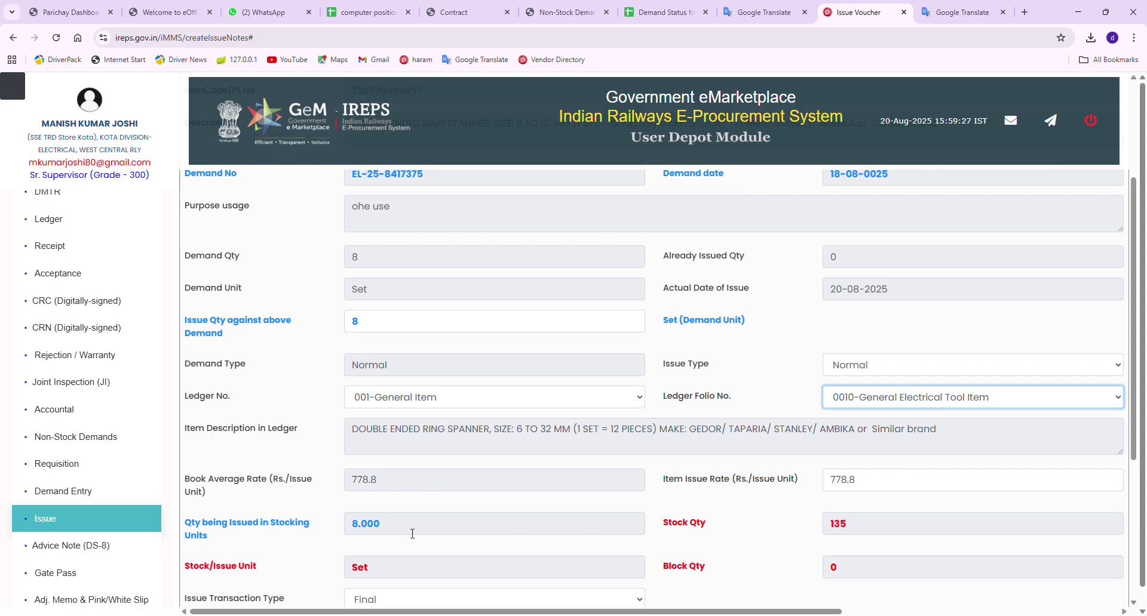
# Step: Enter "For maintenance" as the remarks on the issue voucher
pyautogui.scroll(-1, 472, 511)
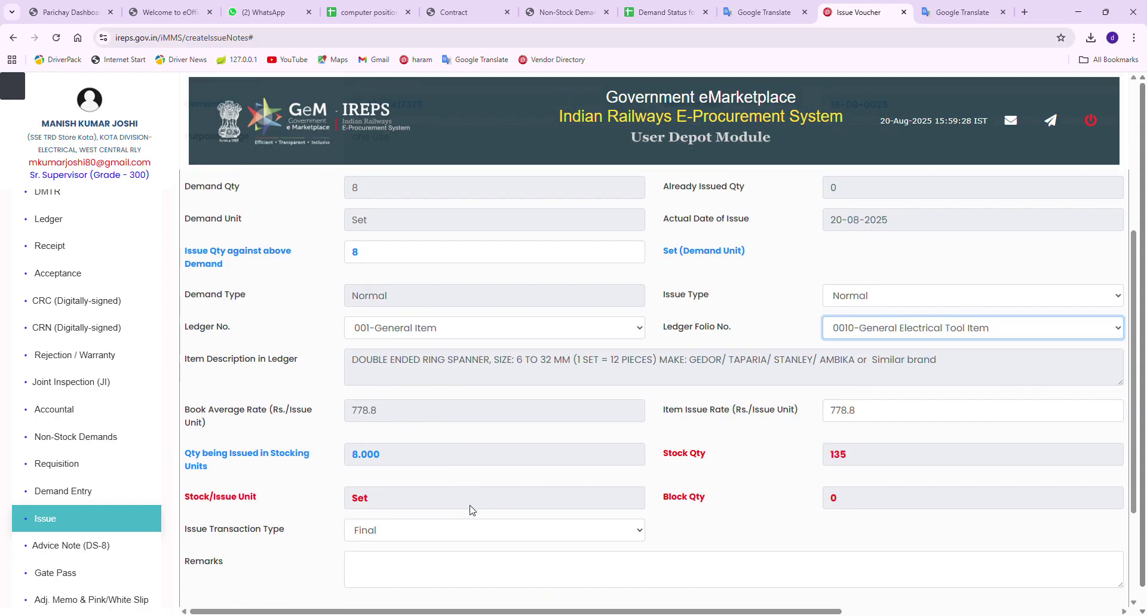
pyautogui.scroll(-2, 472, 510)
pyautogui.click(381, 463)
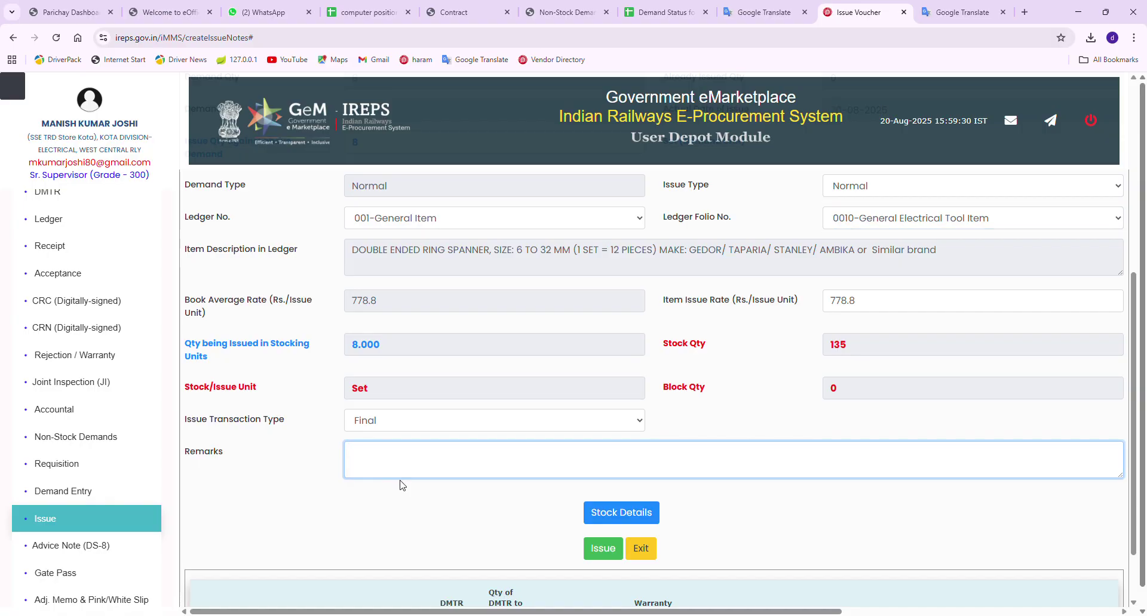
pyautogui.write('For maintenance')
pyautogui.scroll(-1, 663, 421)
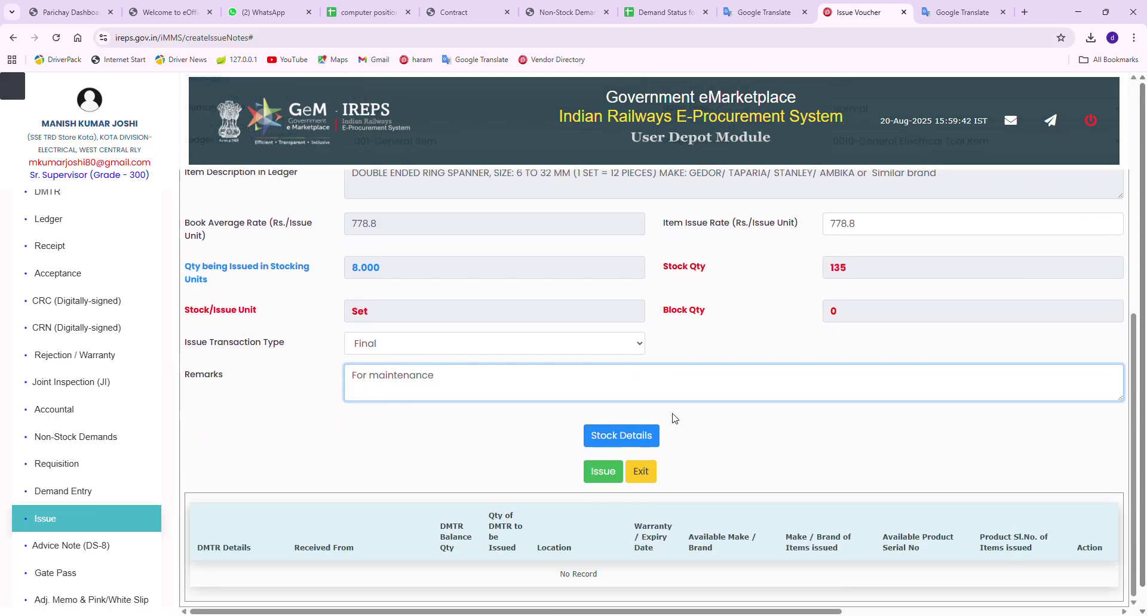
# Step: Load the stock details for the ring spanner on the issue voucher
pyautogui.click(625, 441)
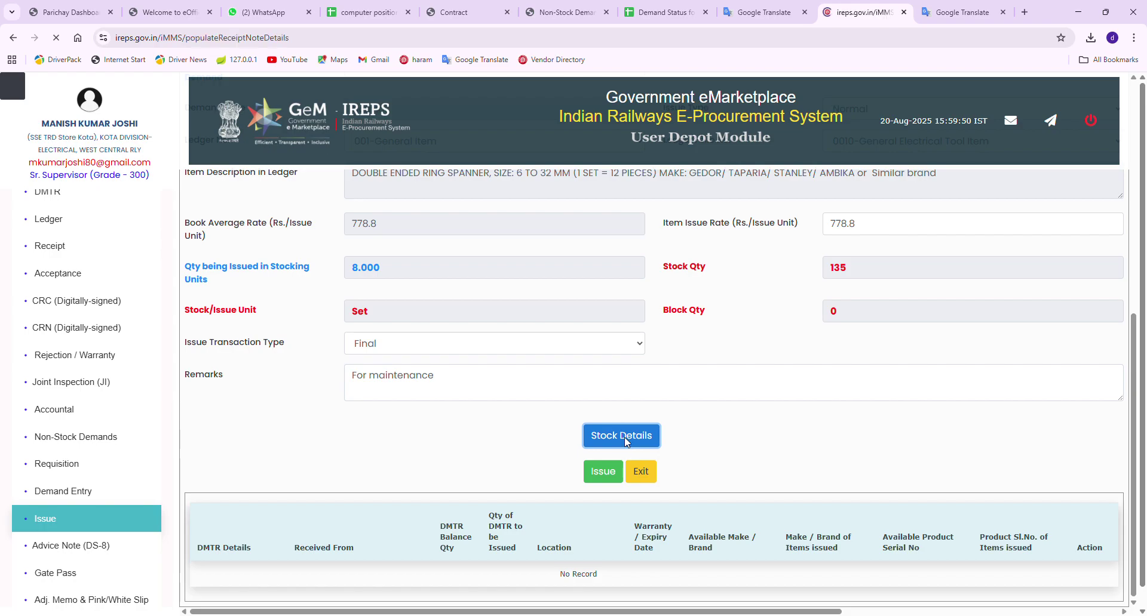
pyautogui.scroll(-4, 631, 469)
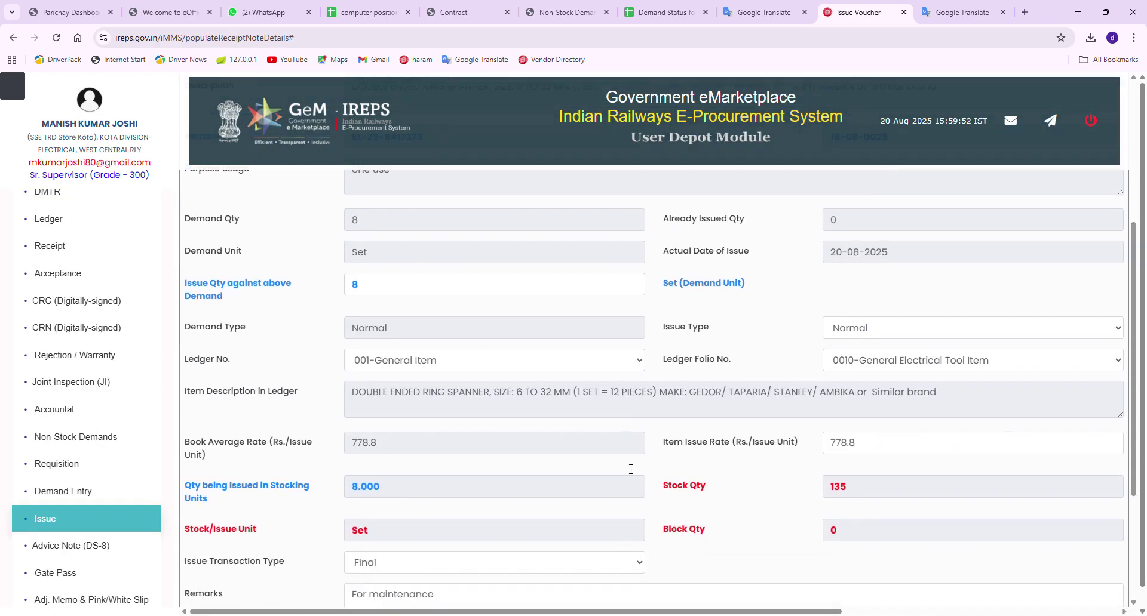
pyautogui.scroll(-5, 630, 469)
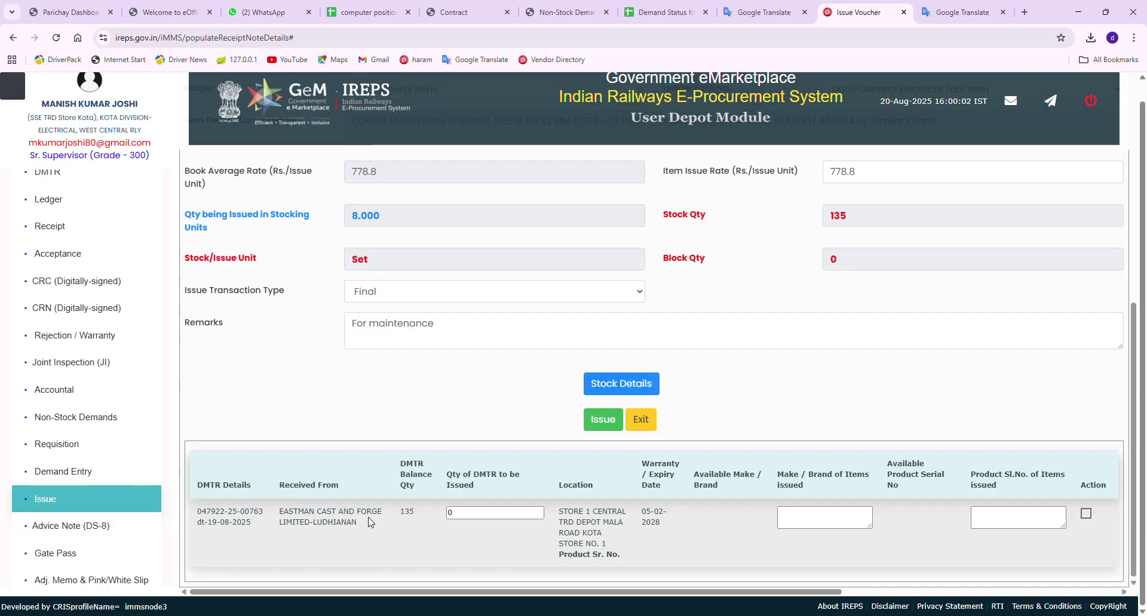
# Step: Allot a quantity of 8 from the Eastman Cast and Forge DMTR entry and issue the item to the user depot
pyautogui.click(475, 516)
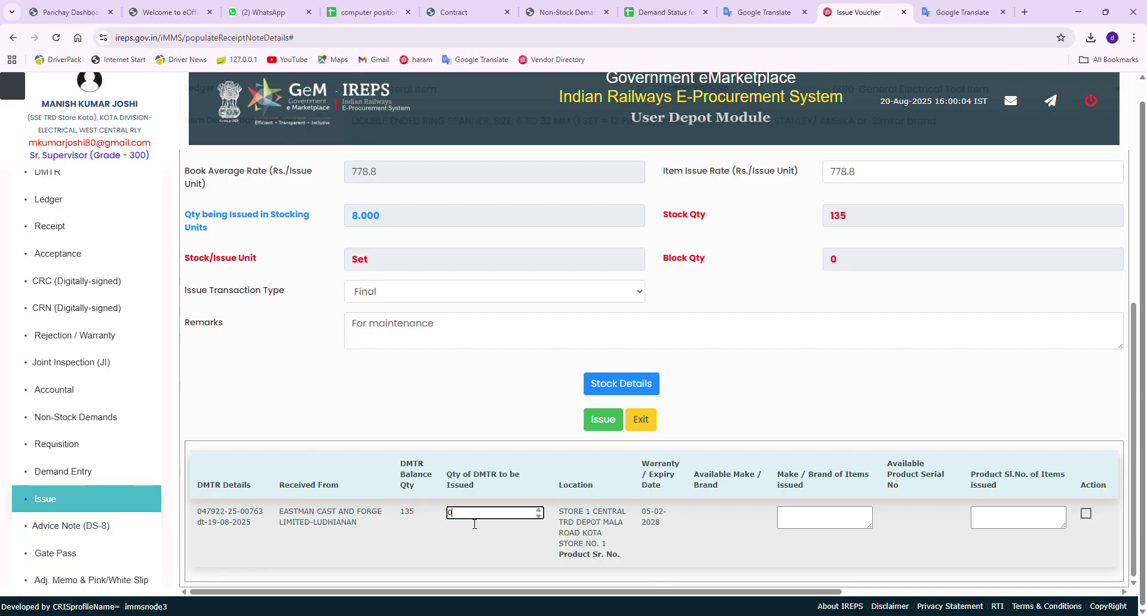
pyautogui.press('BackSpace')
pyautogui.write('8')
pyautogui.click(711, 542)
pyautogui.click(610, 423)
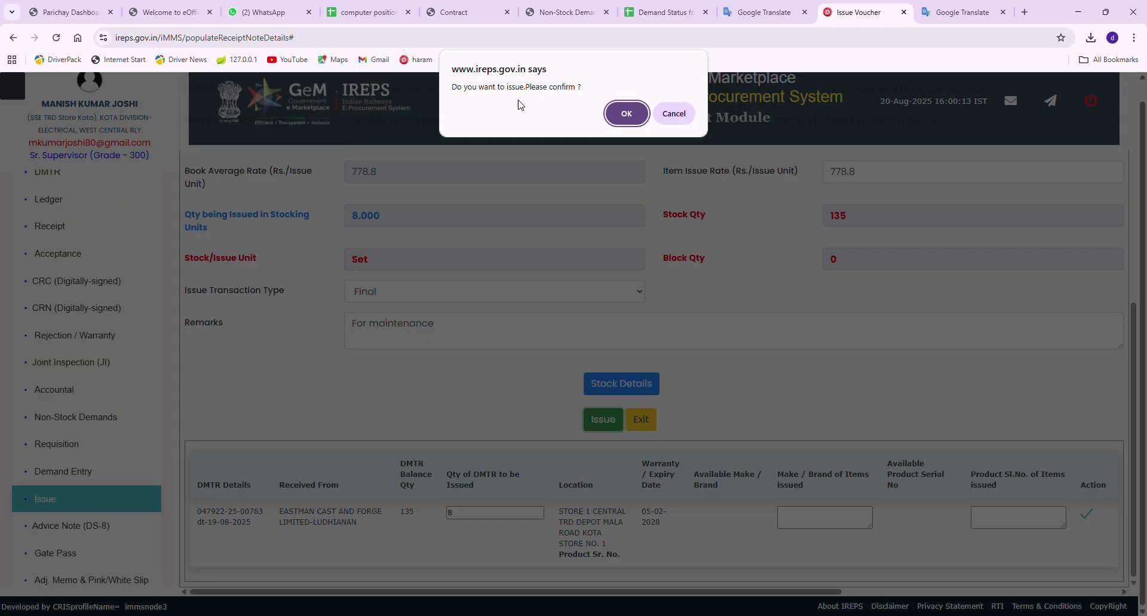
pyautogui.click(621, 113)
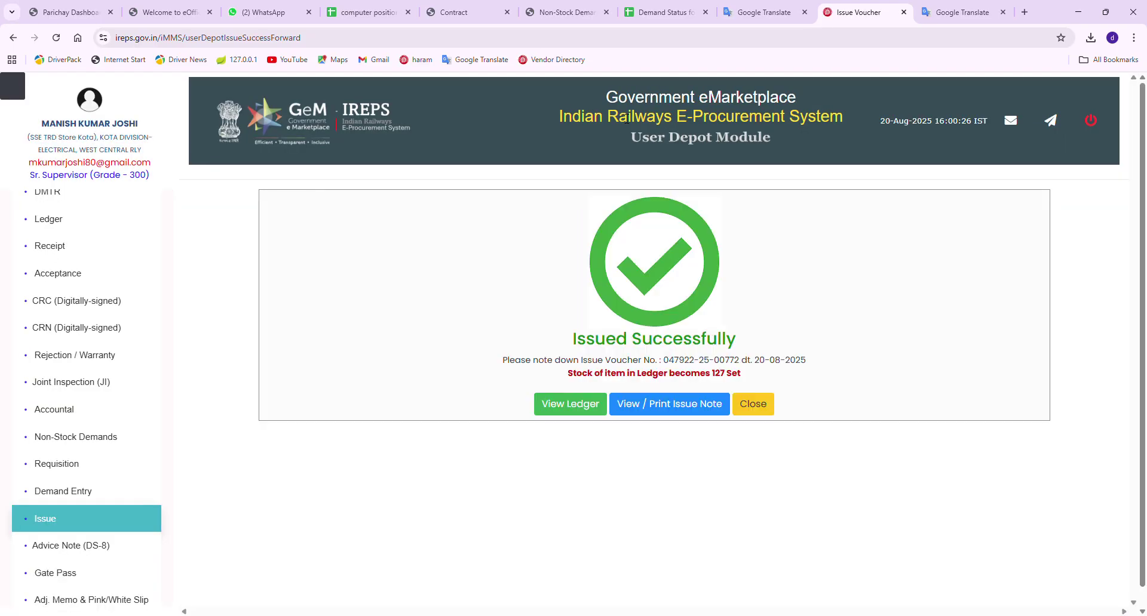
# Step: Return to the To User Depot issue list and review the remaining pending demands
pyautogui.click(39, 521)
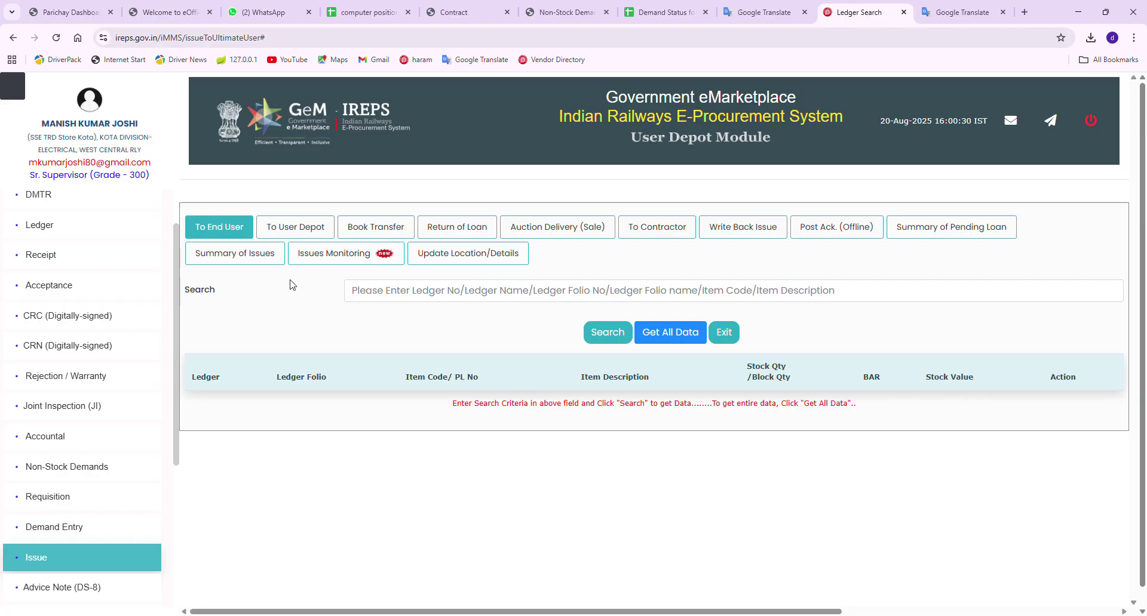
pyautogui.click(300, 226)
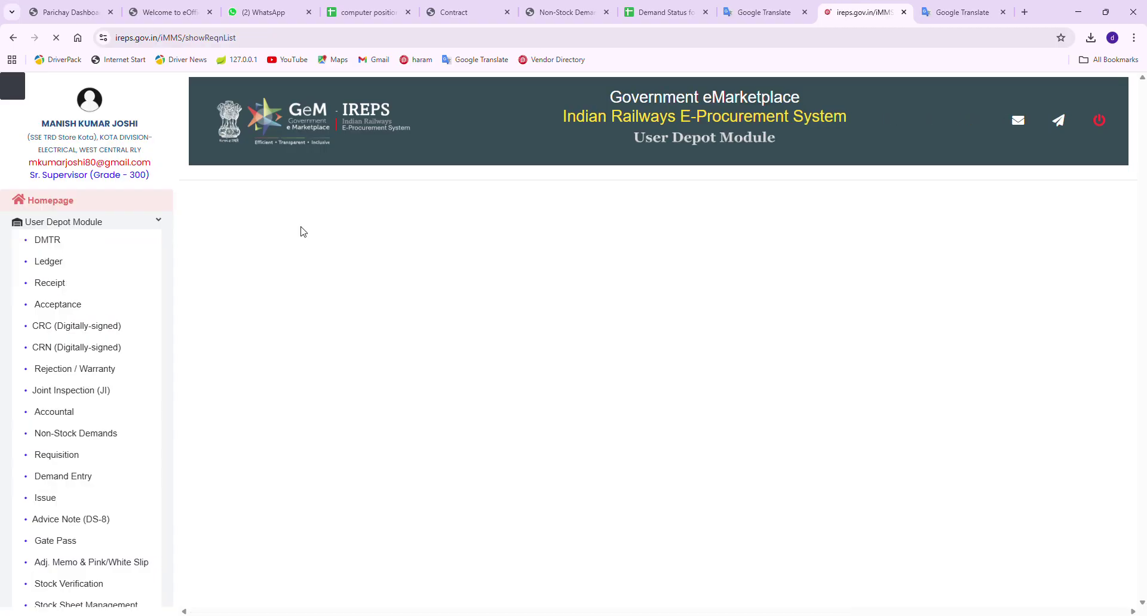
pyautogui.scroll(-3, 801, 436)
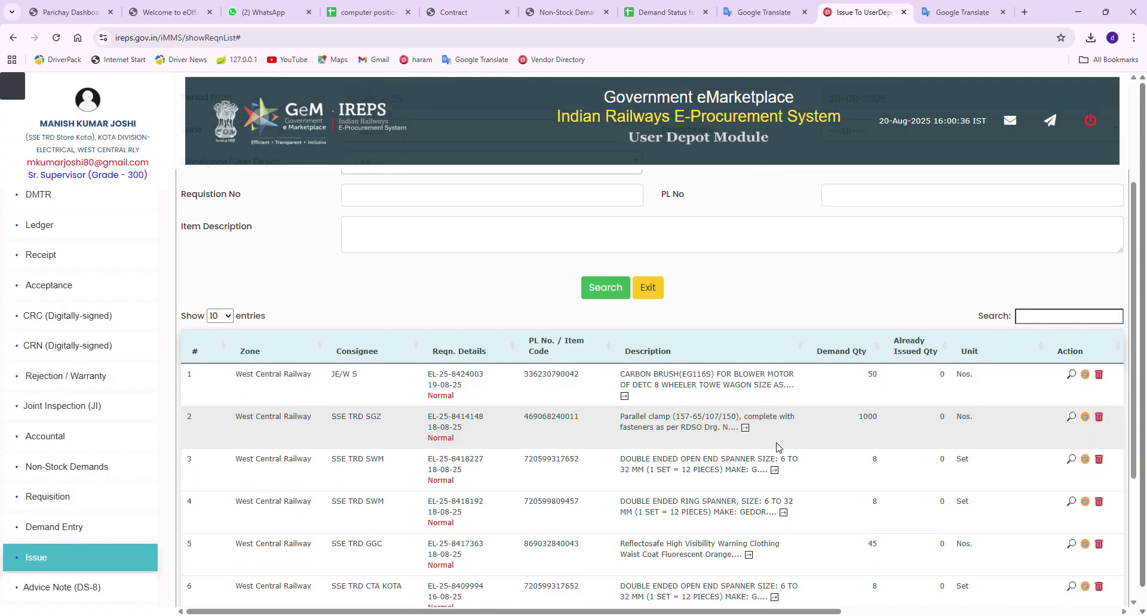
pyautogui.scroll(-3, 756, 469)
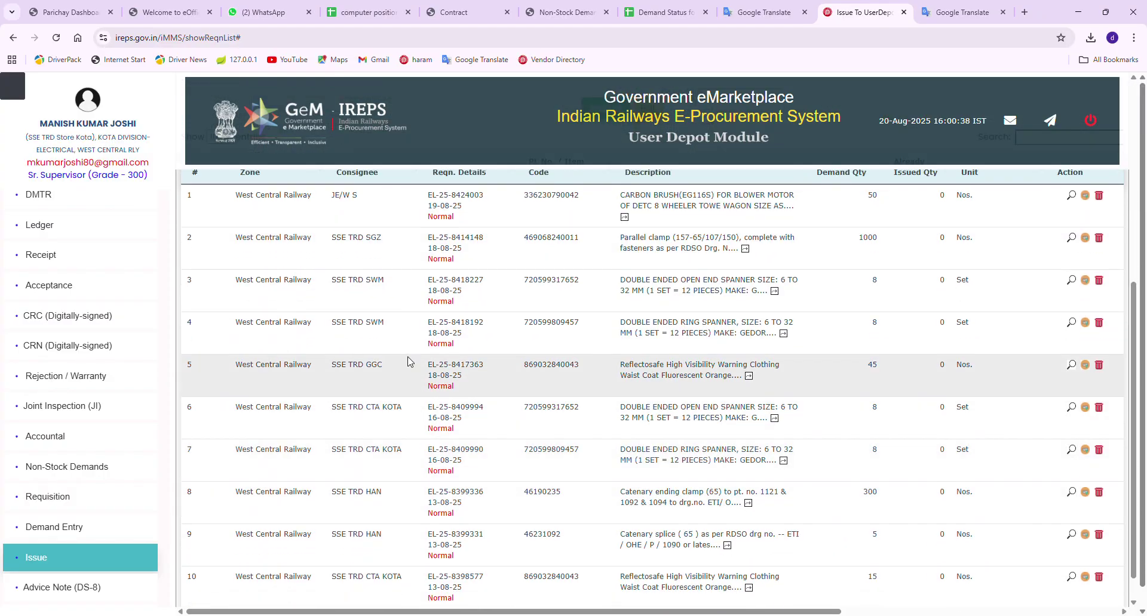
pyautogui.scroll(-2, 400, 480)
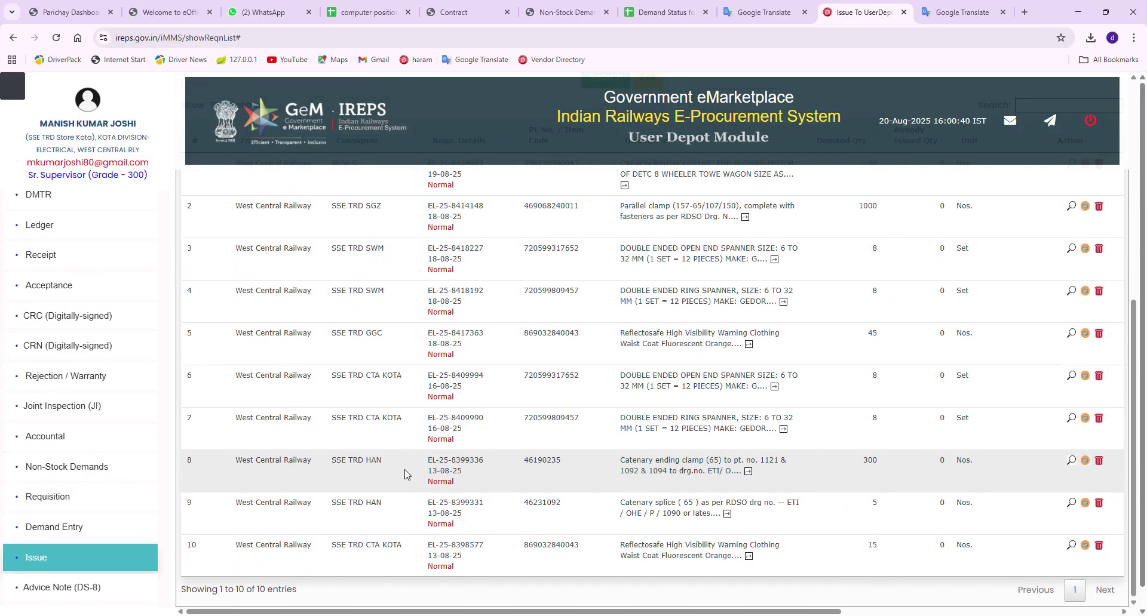
pyautogui.scroll(3, 403, 472)
pyautogui.scroll(-1, 403, 470)
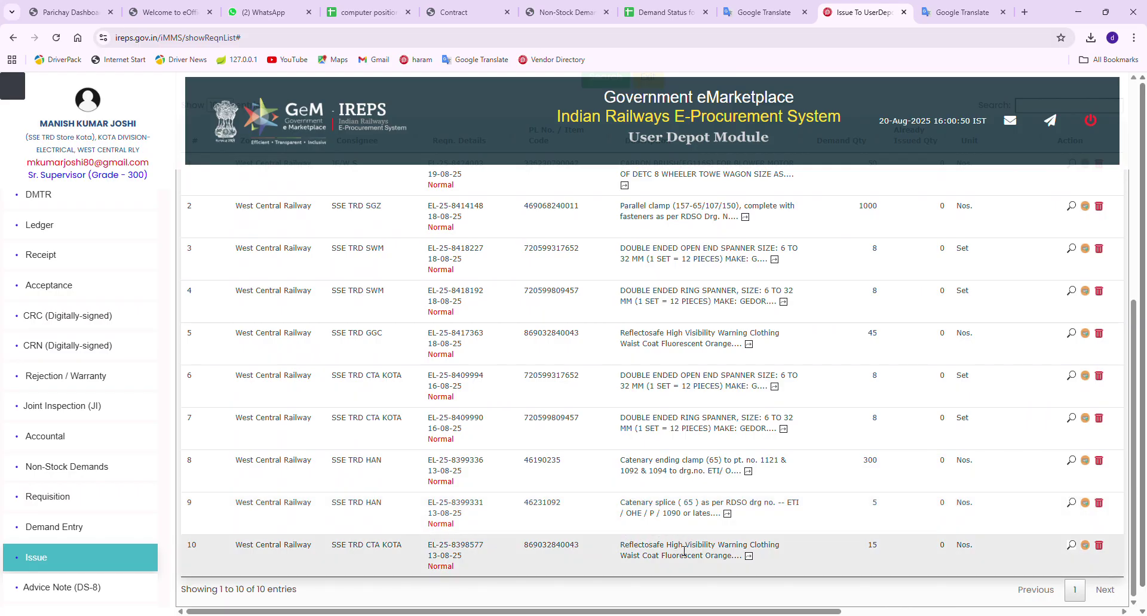
pyautogui.scroll(3, 508, 474)
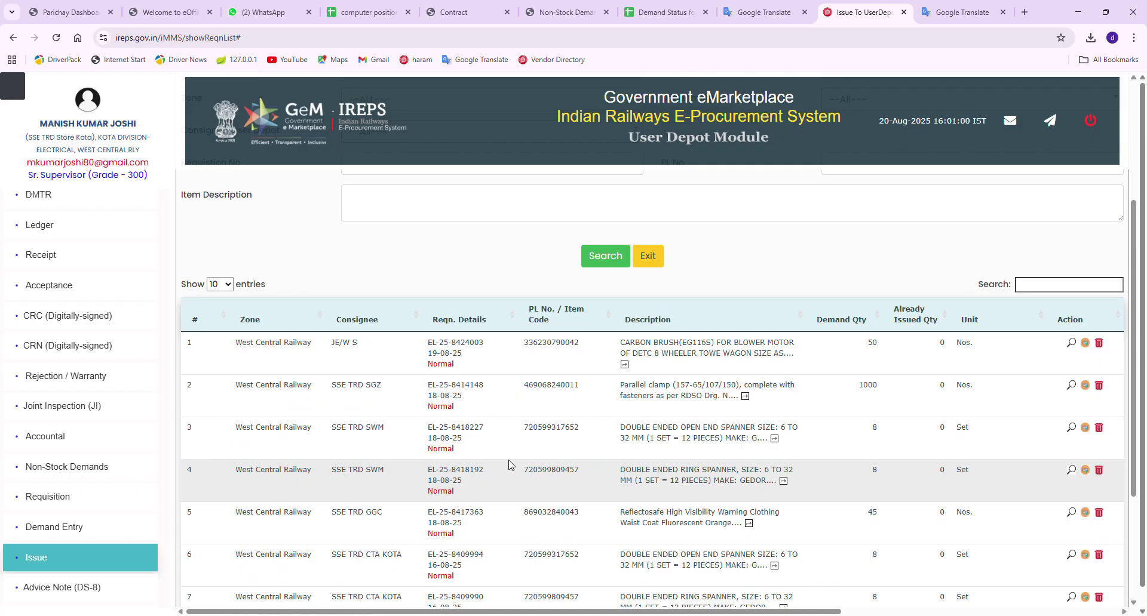
pyautogui.scroll(1, 509, 465)
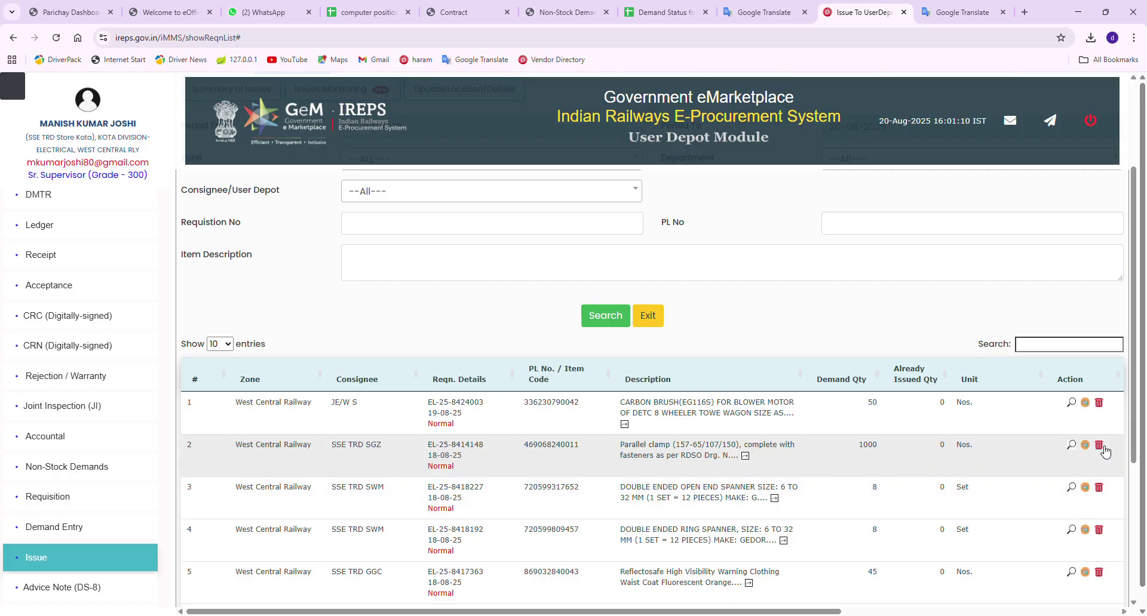
pyautogui.click(1101, 446)
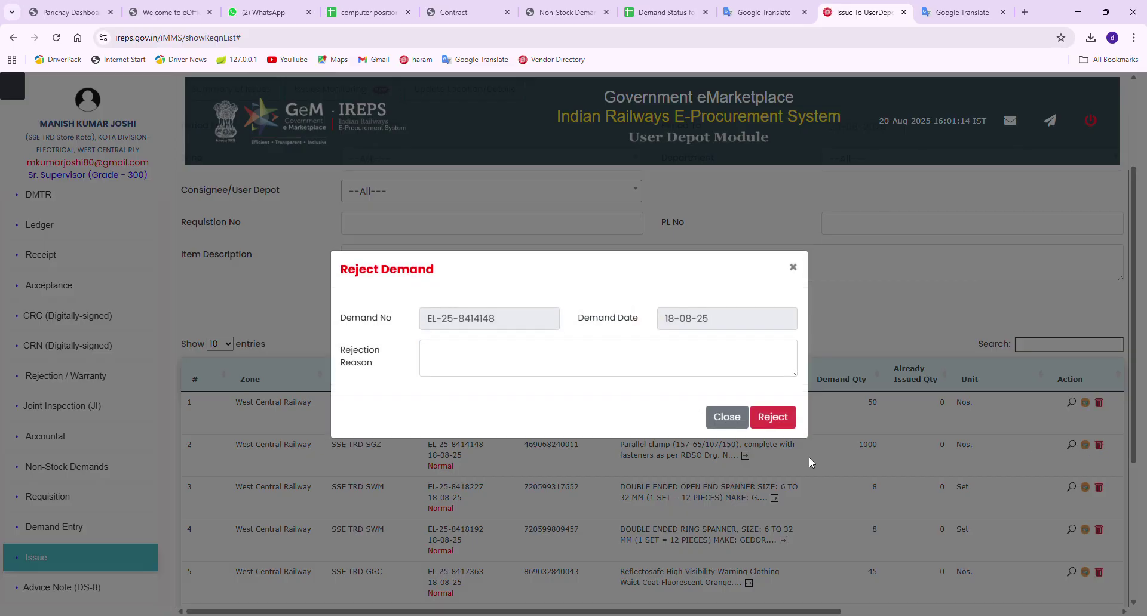
pyautogui.click(443, 360)
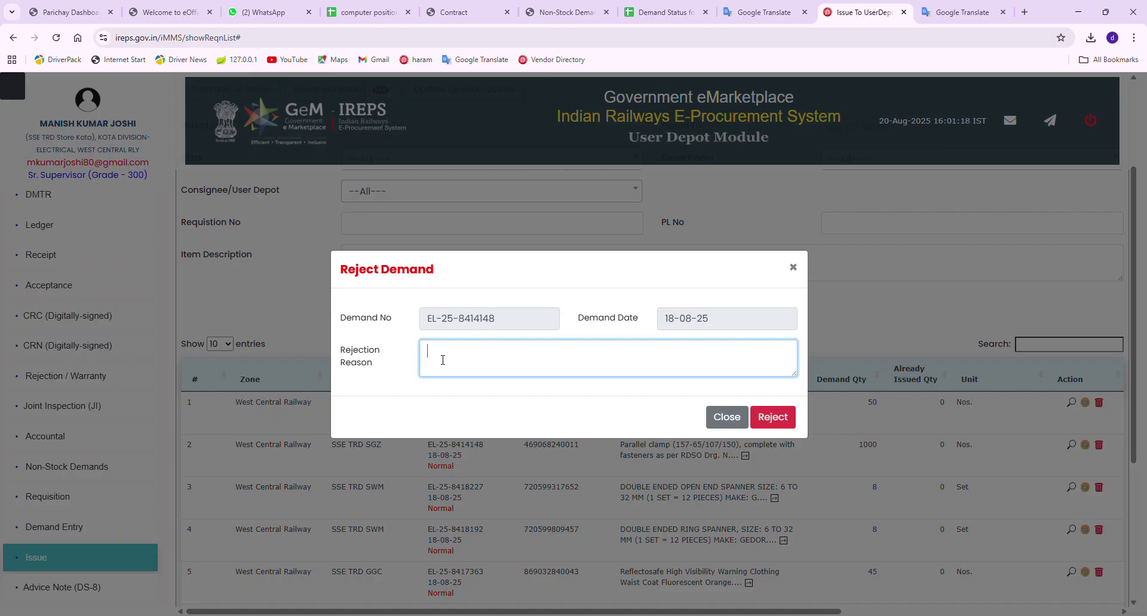
pyautogui.write('Matr')
pyautogui.press('BackSpace')
pyautogui.write('era')
pyautogui.click(795, 267)
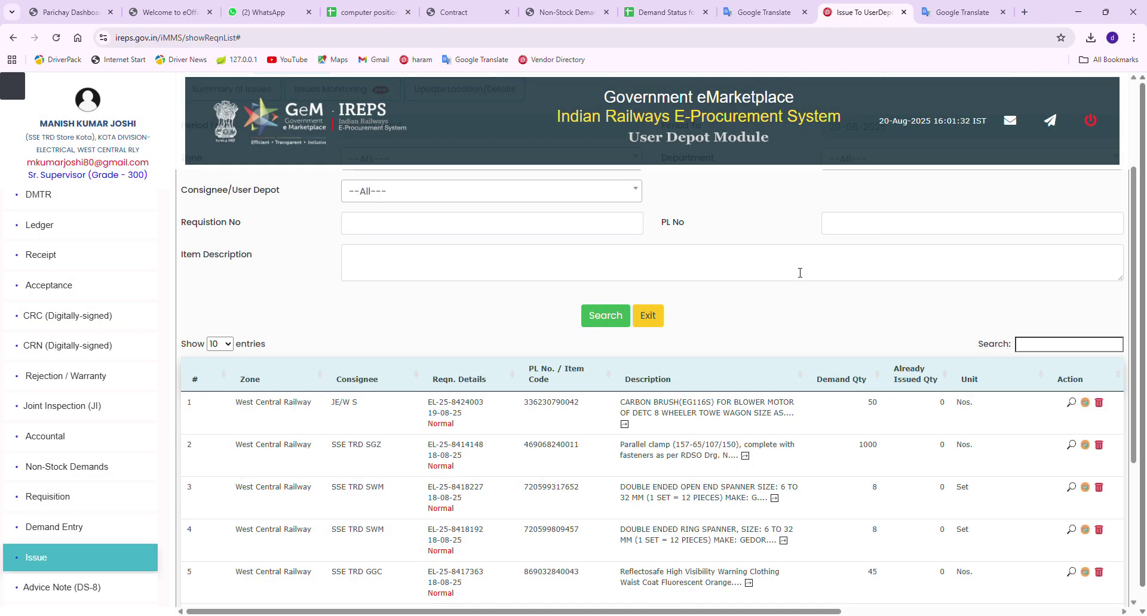
# Step: Search the user depot demands with the period start set to 01-01-2025 and review the listed entries
pyautogui.scroll(-2, 580, 424)
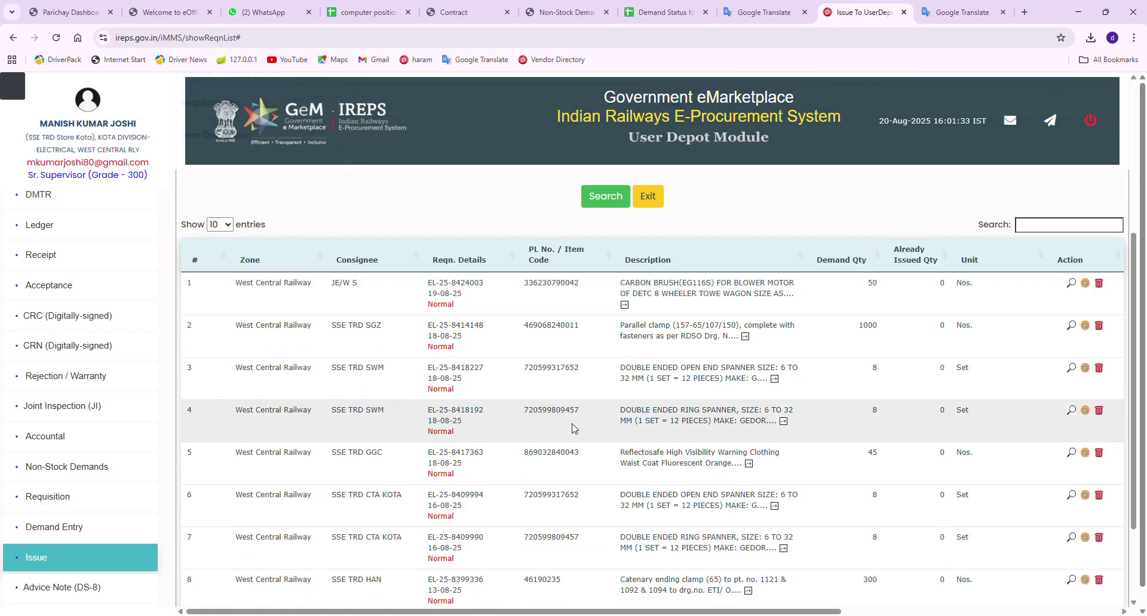
pyautogui.scroll(-3, 573, 428)
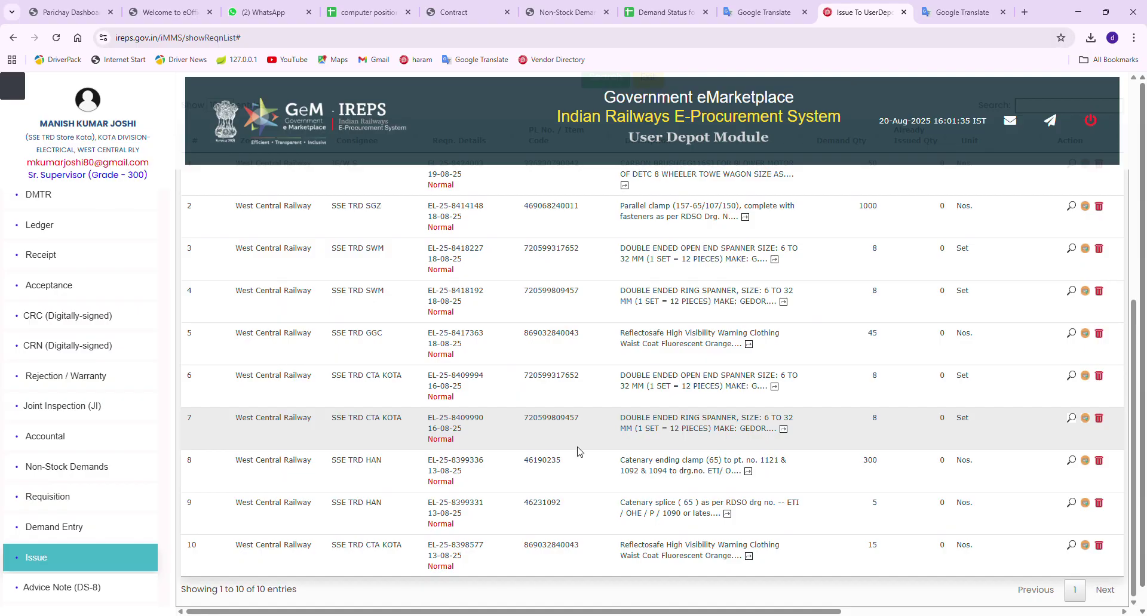
pyautogui.scroll(6, 510, 450)
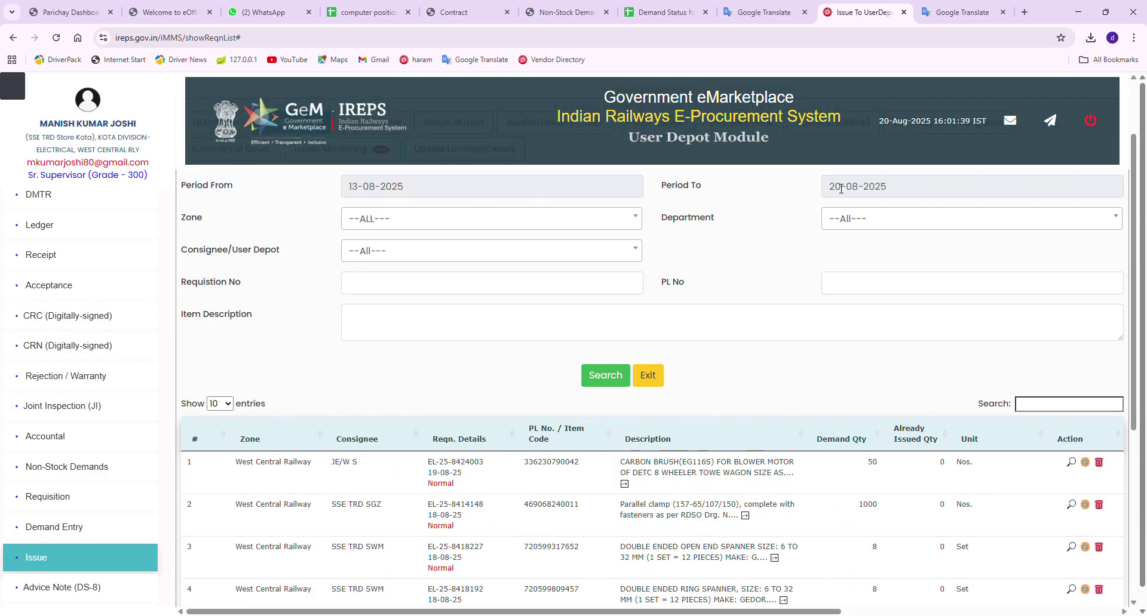
pyautogui.click(447, 194)
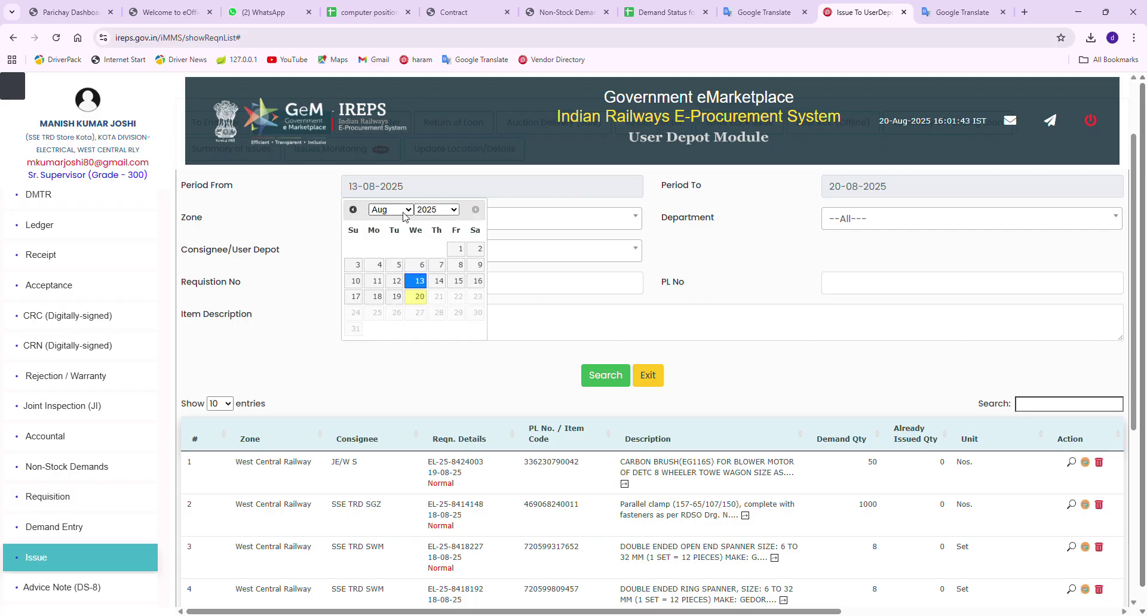
pyautogui.click(384, 225)
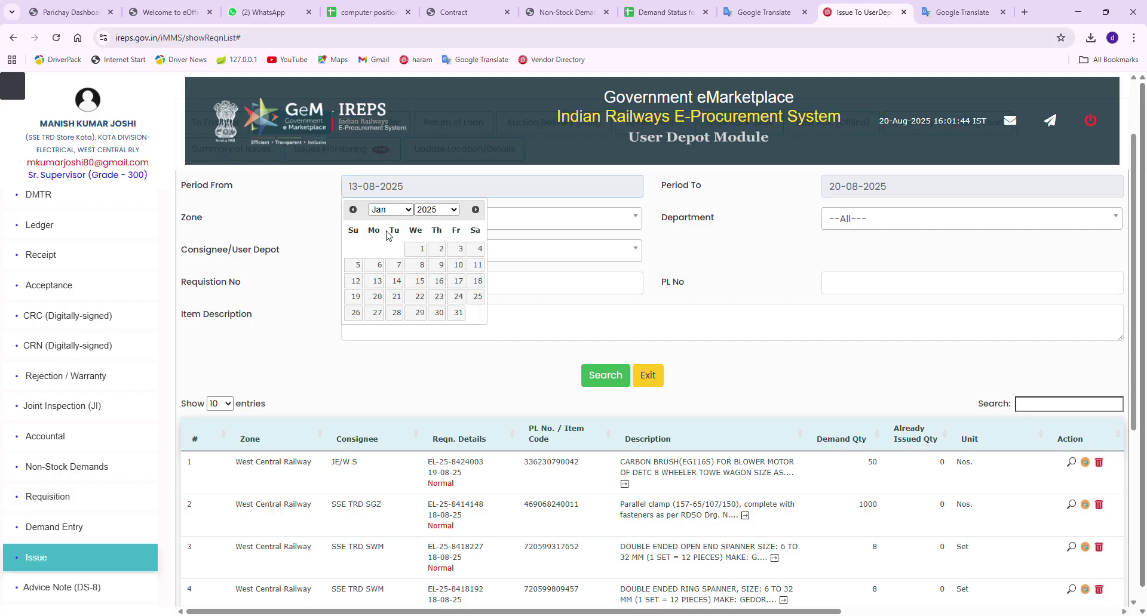
pyautogui.click(421, 249)
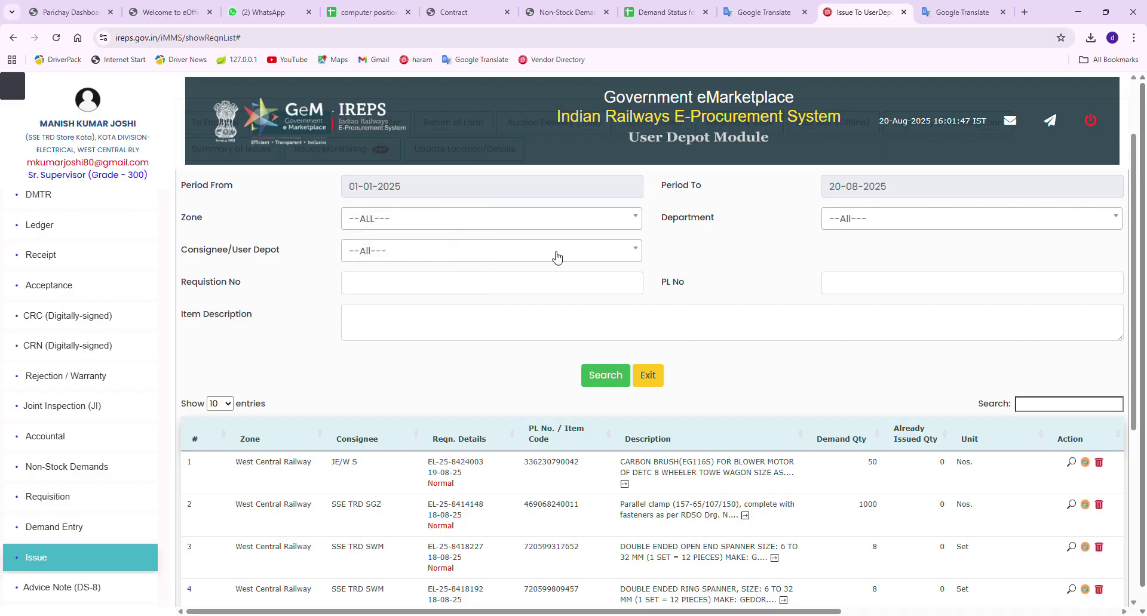
pyautogui.click(603, 374)
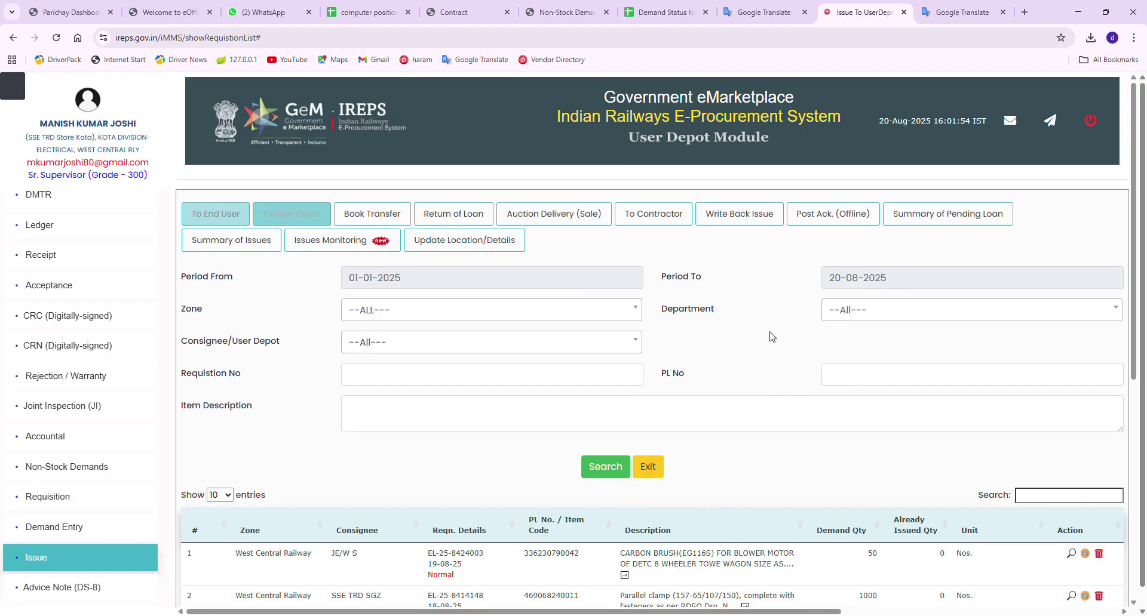
pyautogui.scroll(-7, 785, 353)
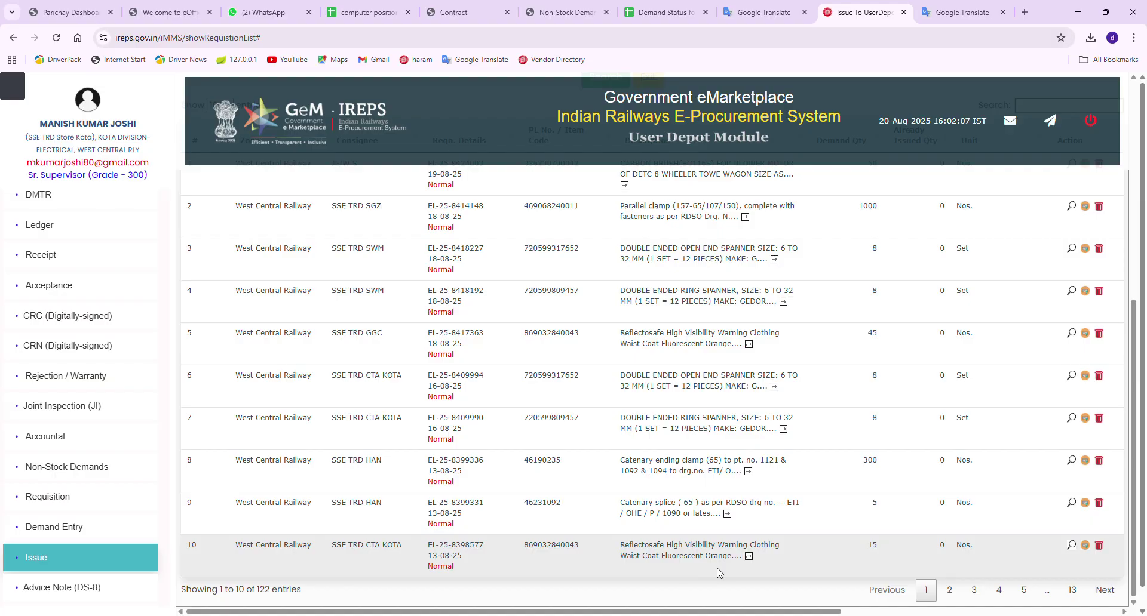
pyautogui.scroll(-1, 835, 471)
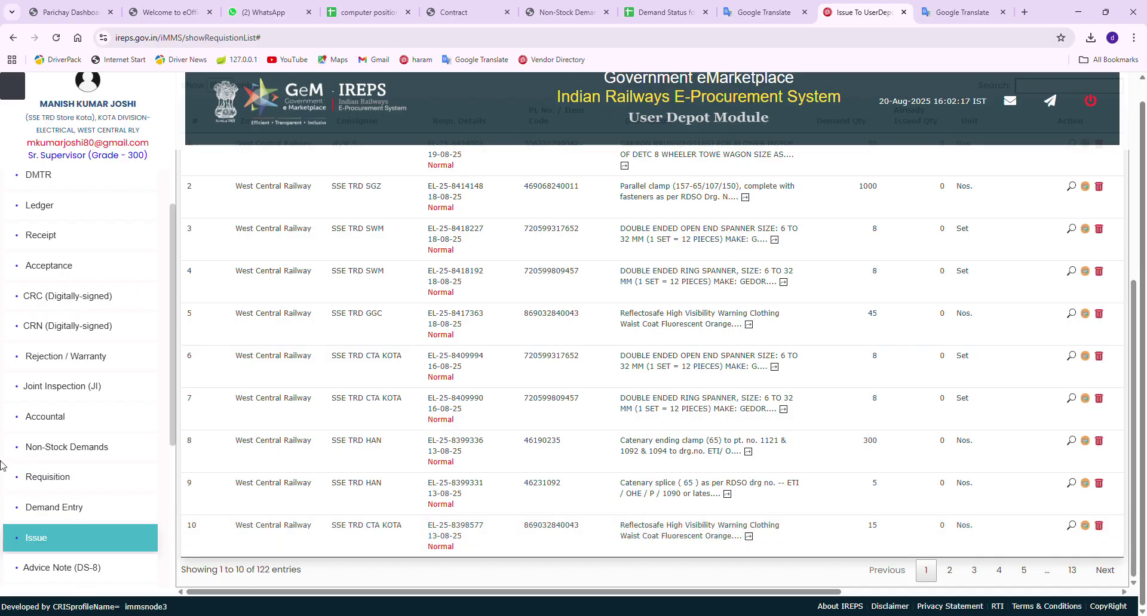
# Step: Open the Write Back Issue list in the Issue section and review the recently issued vouchers
pyautogui.scroll(1, 55, 340)
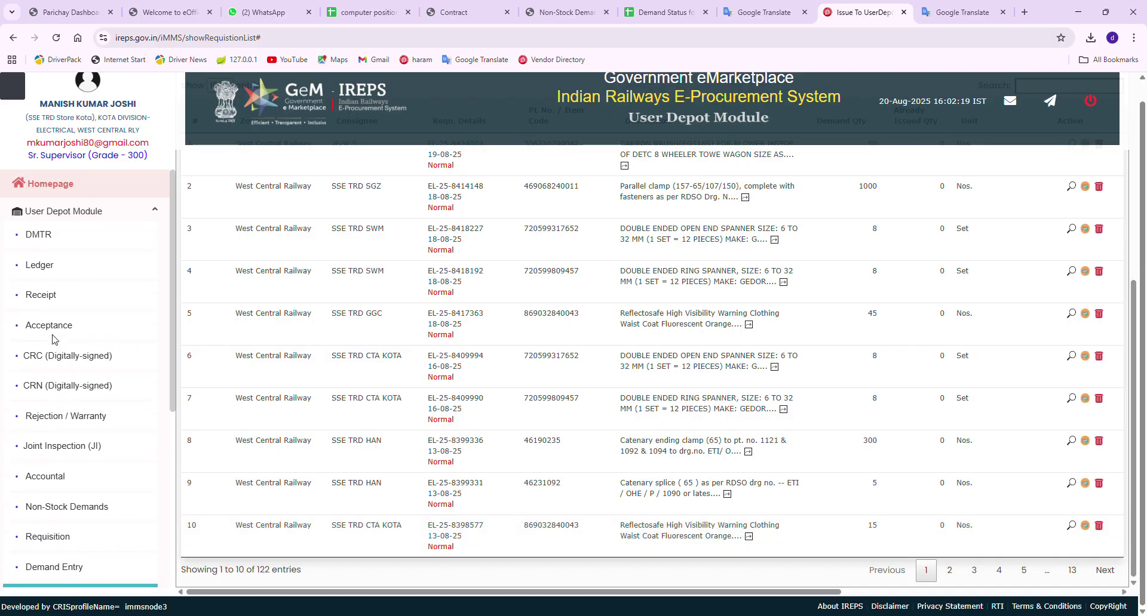
pyautogui.scroll(1, 83, 302)
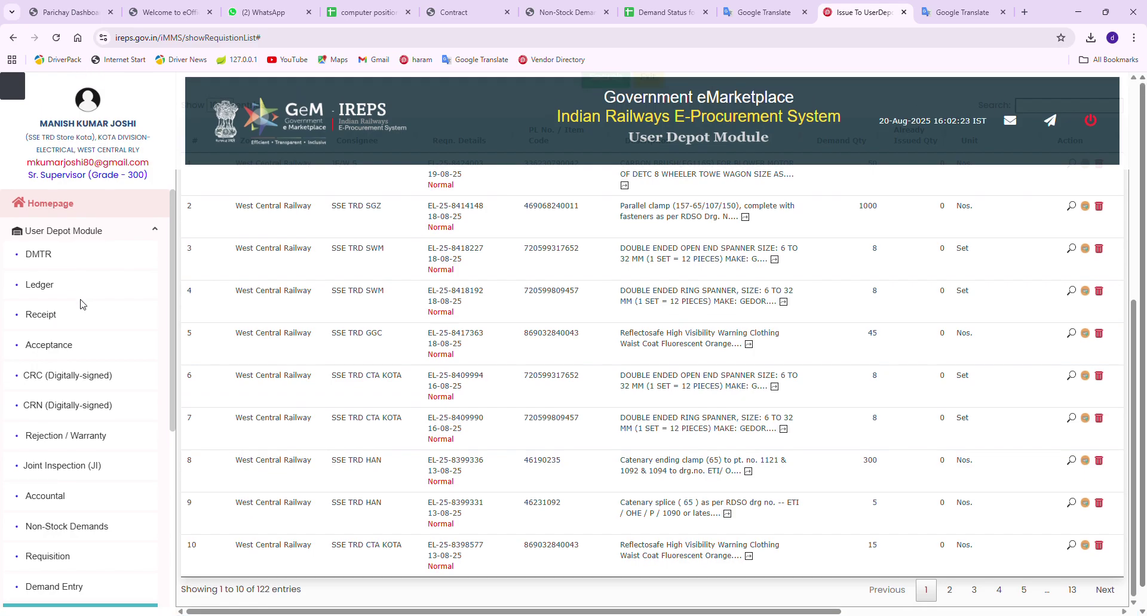
pyautogui.scroll(-4, 83, 316)
pyautogui.click(40, 383)
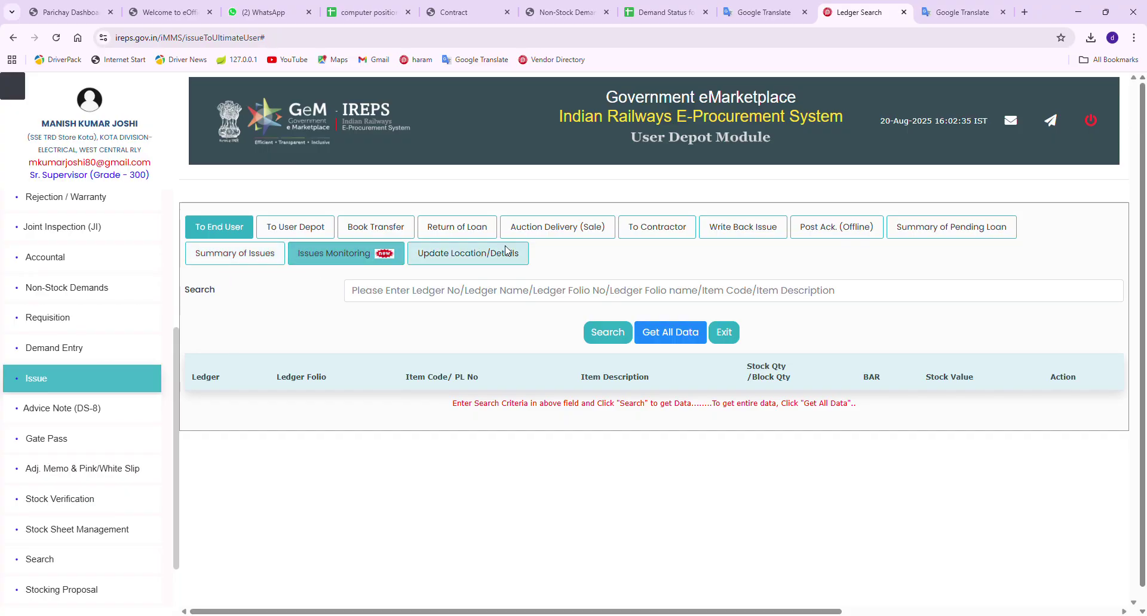
pyautogui.click(738, 232)
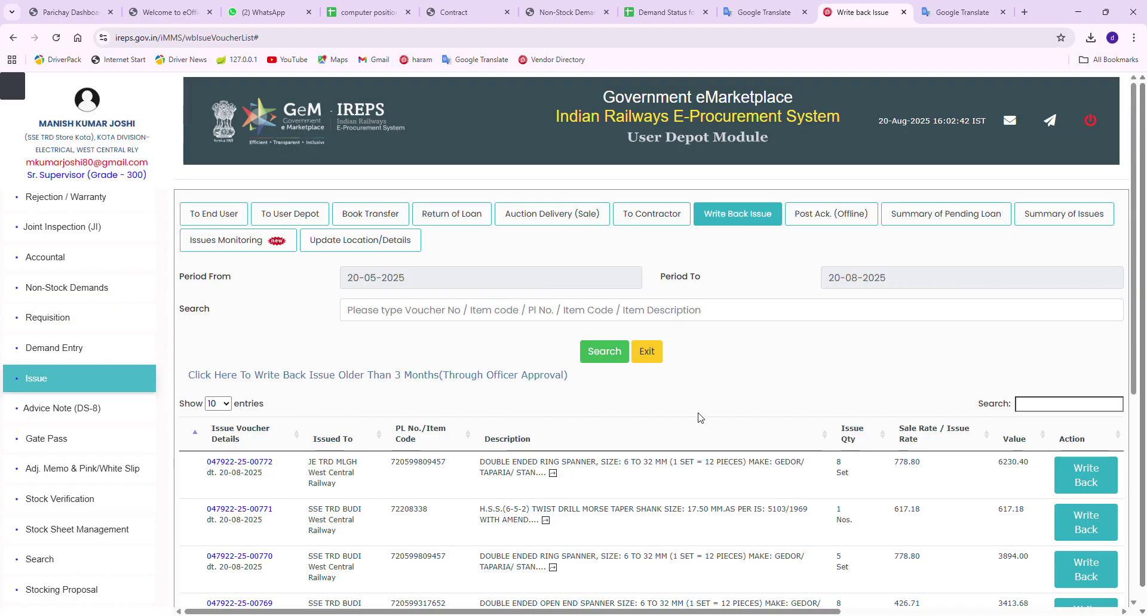
pyautogui.scroll(-4, 963, 439)
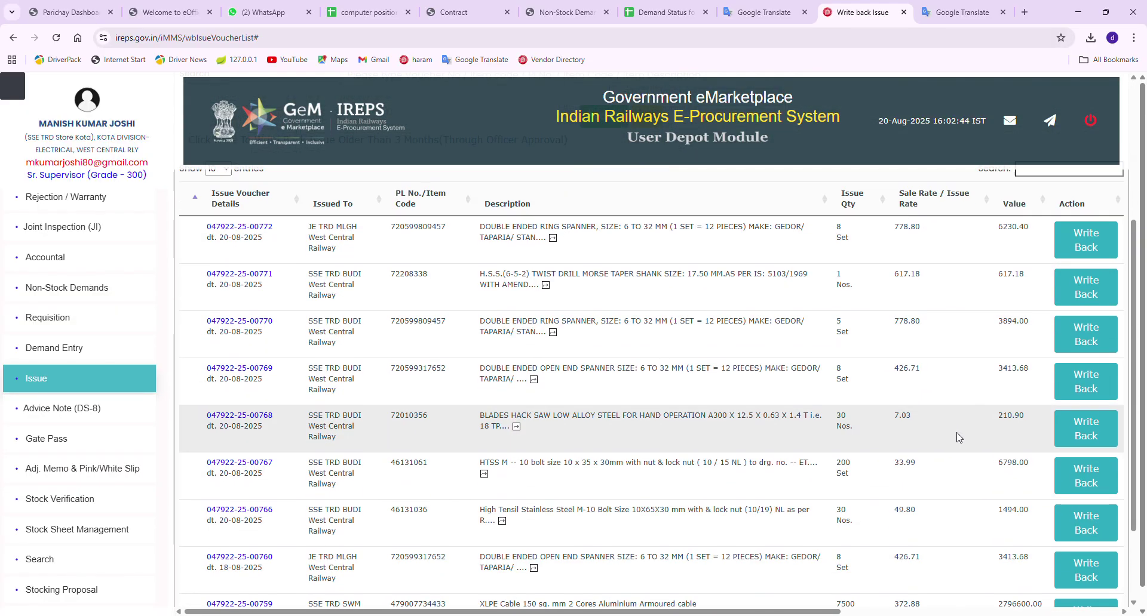
pyautogui.scroll(-2, 958, 438)
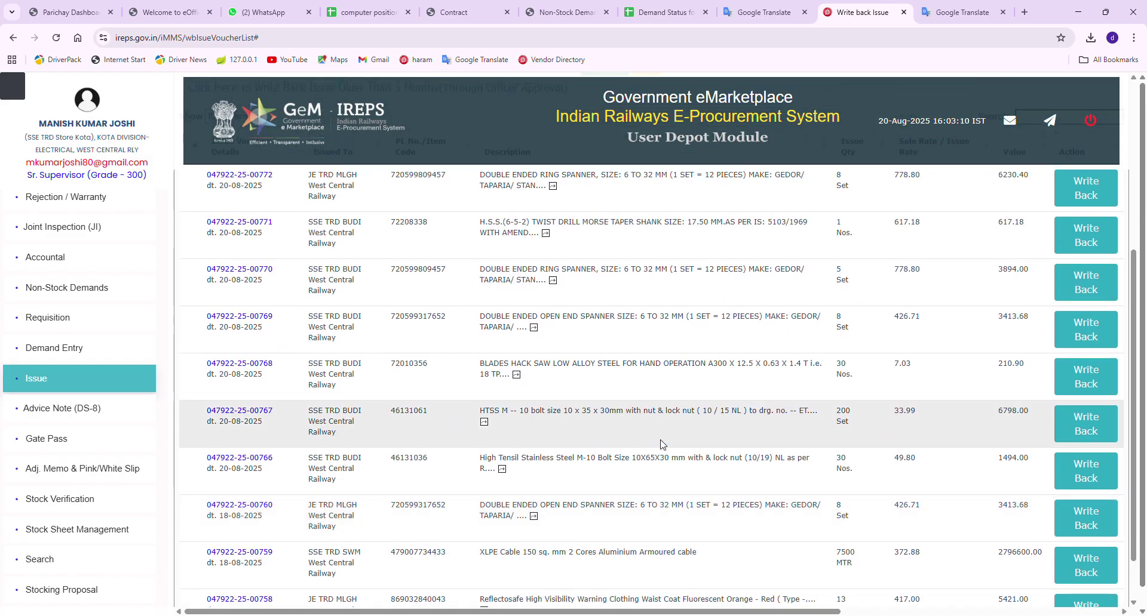
pyautogui.scroll(-1, 663, 454)
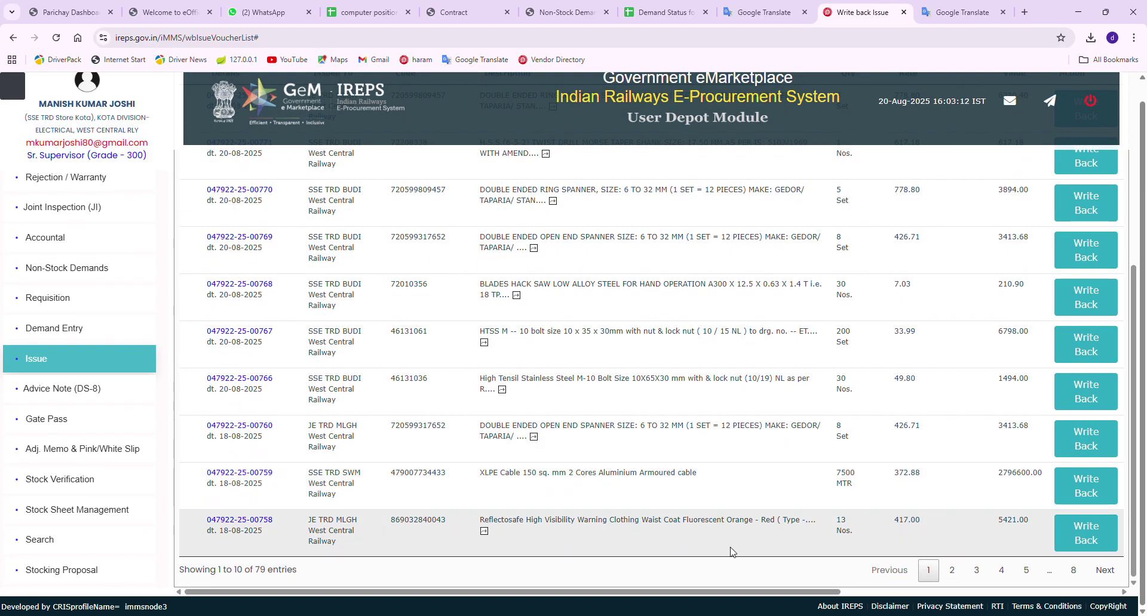
# Step: Open the write back note for the Reflectosafe waist coat issue to JE TRD MLGH and examine its details
pyautogui.click(1095, 533)
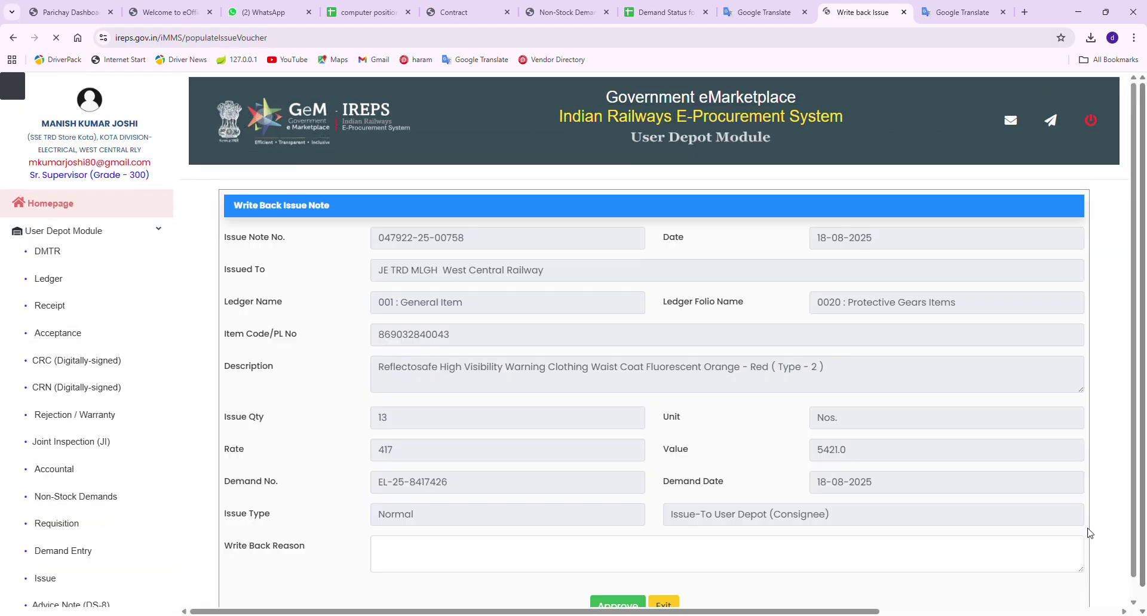
pyautogui.scroll(-1, 571, 455)
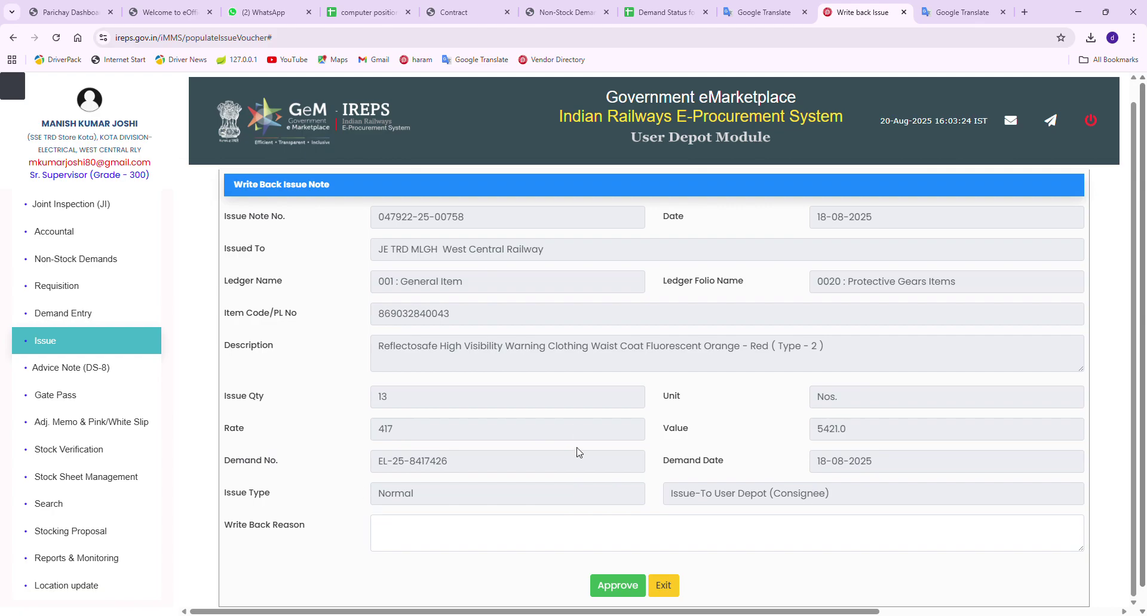
pyautogui.scroll(-1, 597, 472)
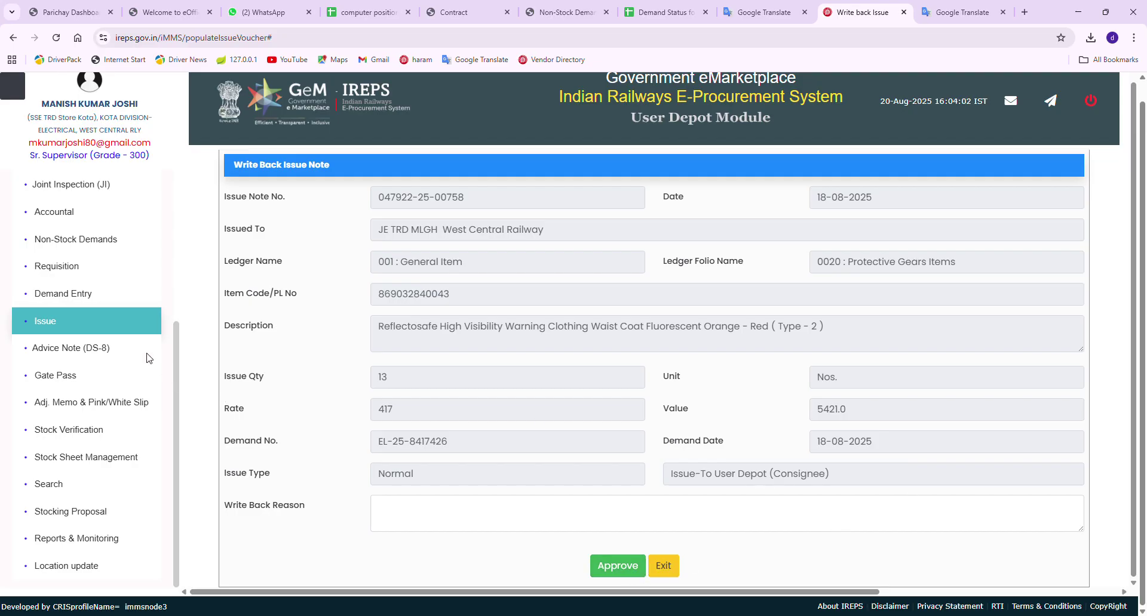
# Step: From the To User Depot demand list, open the issue voucher for SSE TRD SGZ's parallel clamp demand and review its fields
pyautogui.click(44, 326)
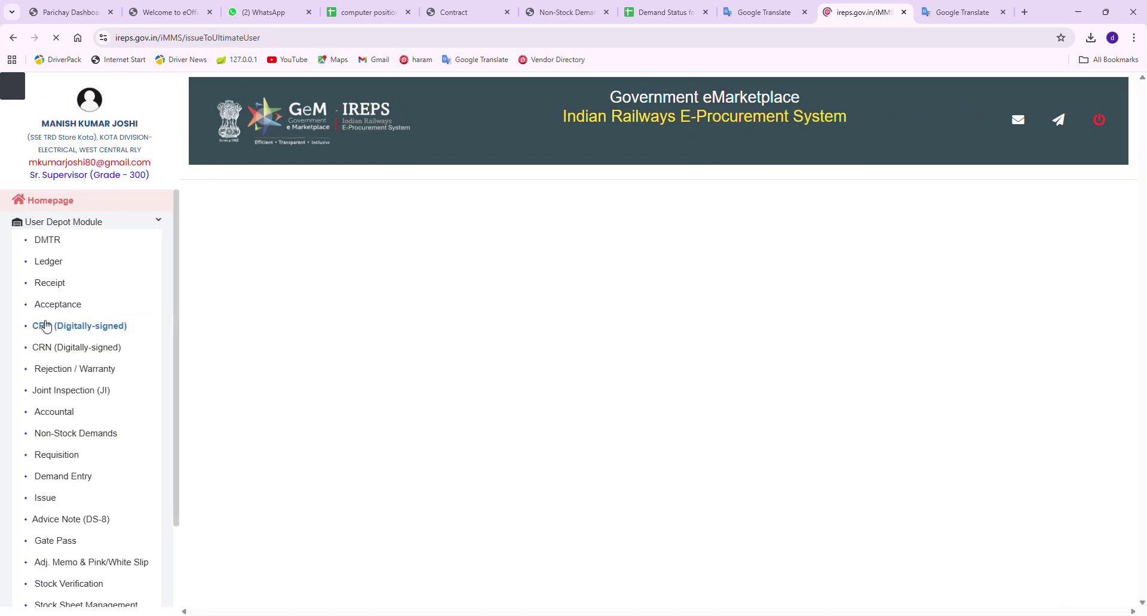
pyautogui.click(300, 232)
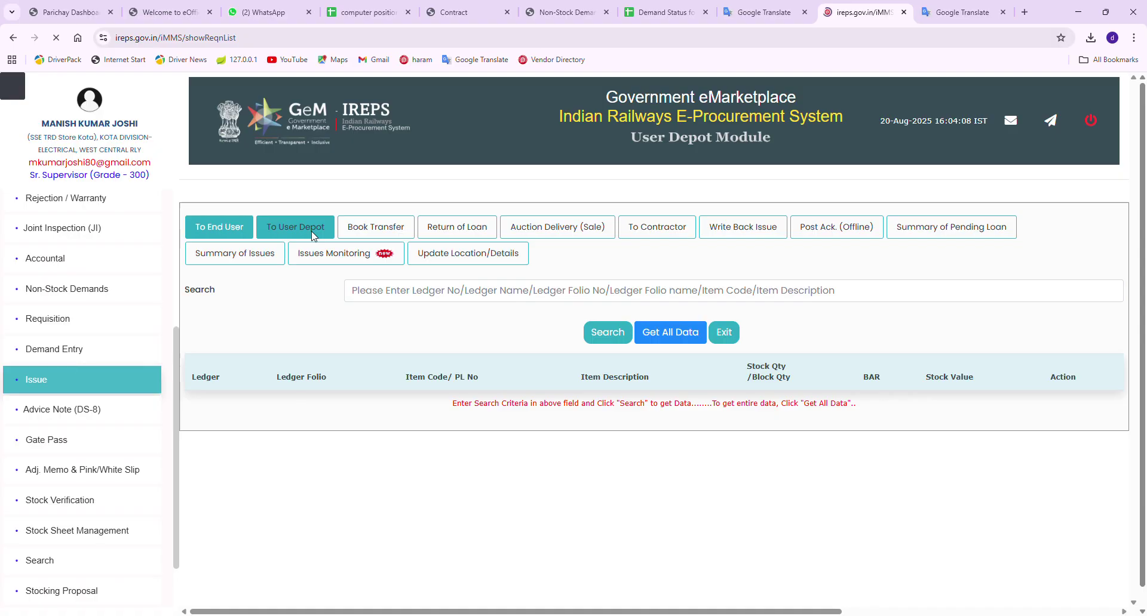
pyautogui.scroll(-4, 743, 460)
pyautogui.scroll(-1, 744, 460)
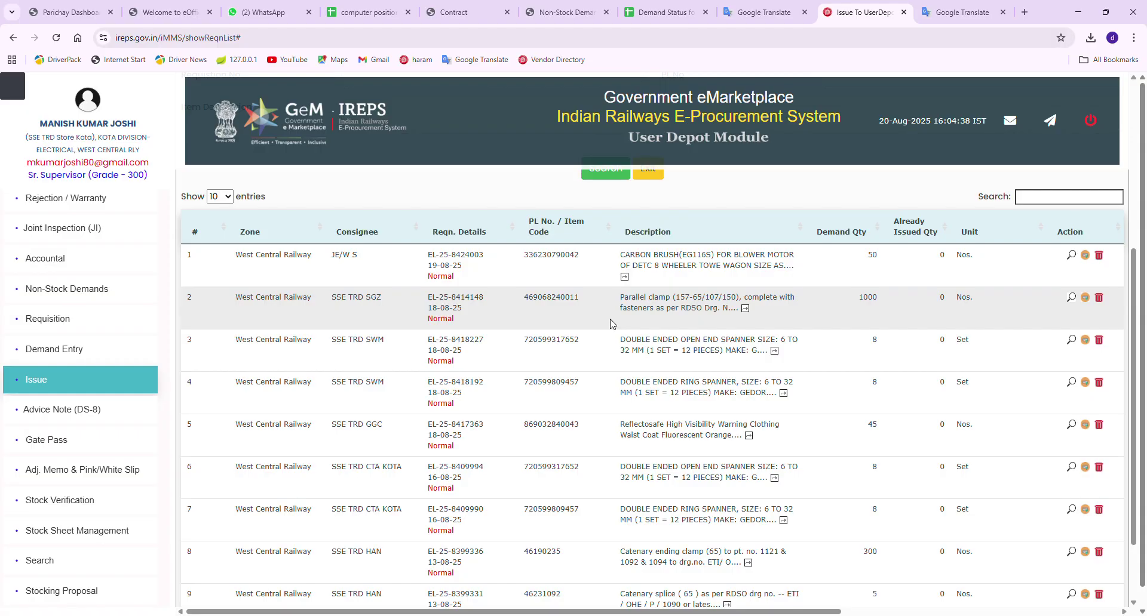
pyautogui.click(1086, 299)
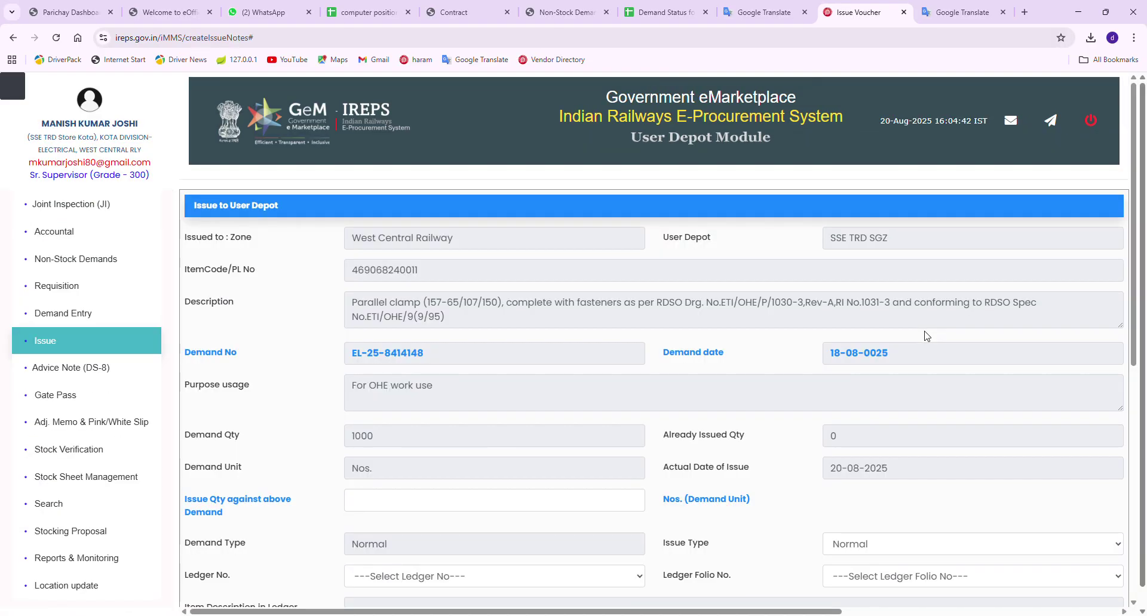
pyautogui.scroll(-4, 924, 334)
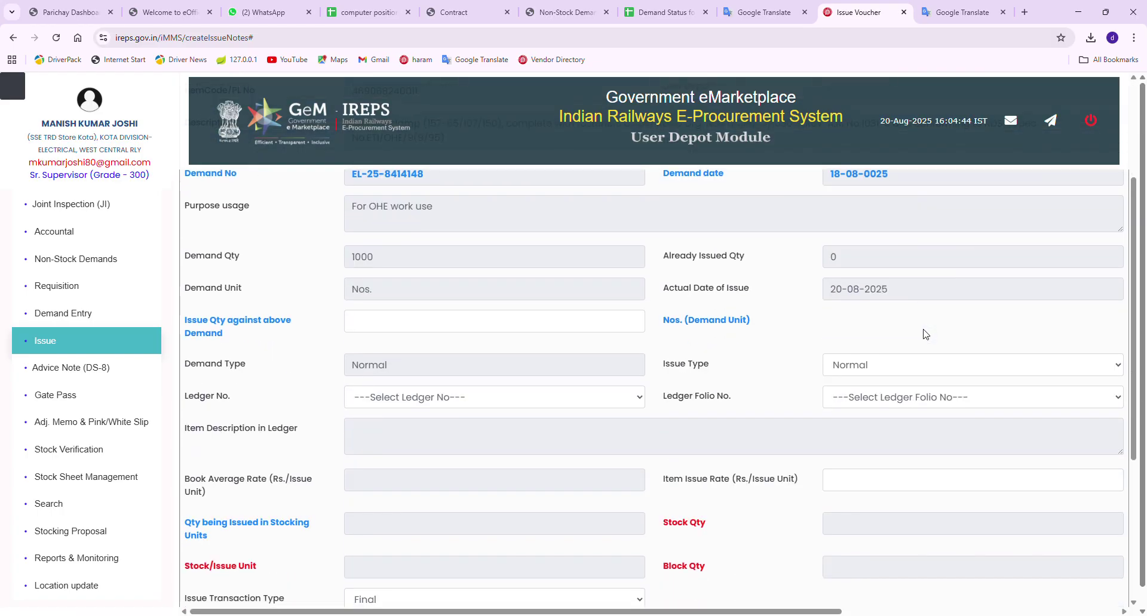
pyautogui.scroll(4, 924, 334)
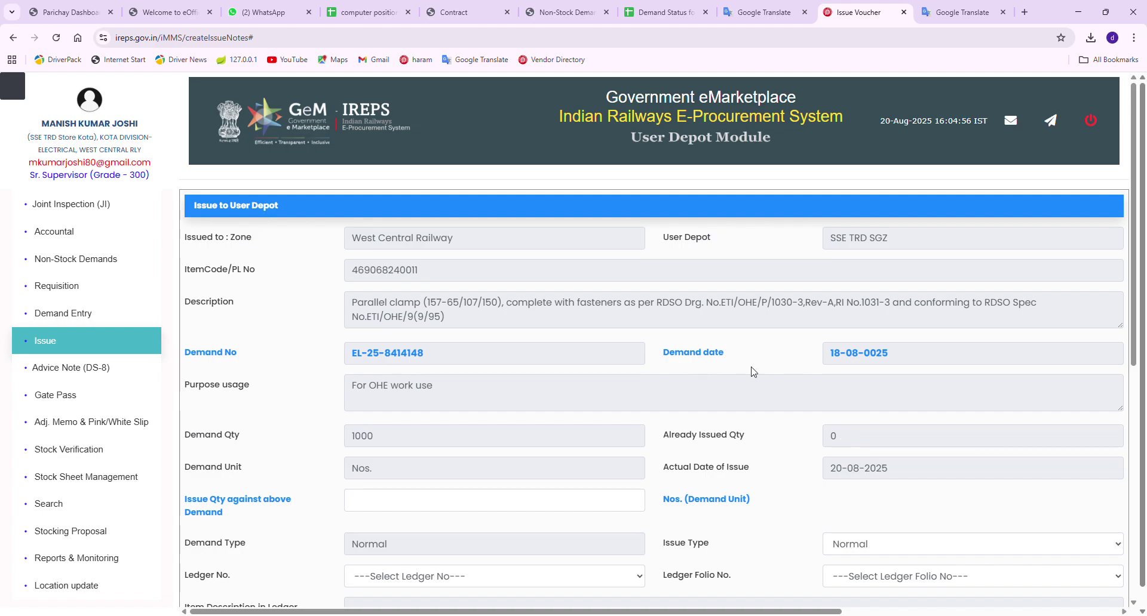
pyautogui.scroll(-2, 808, 366)
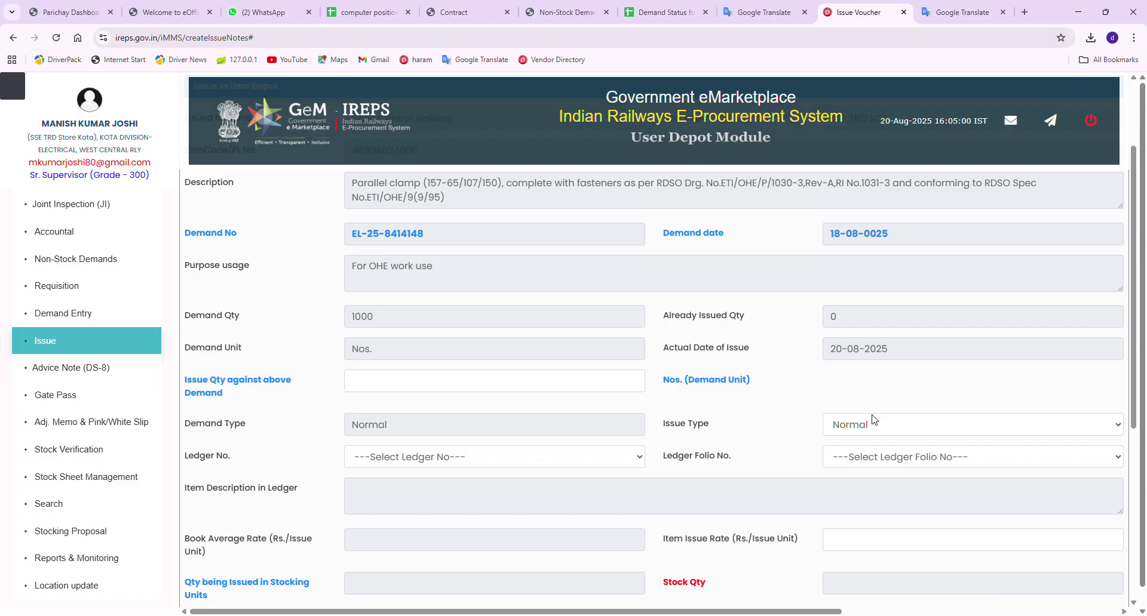
pyautogui.scroll(-4, 872, 420)
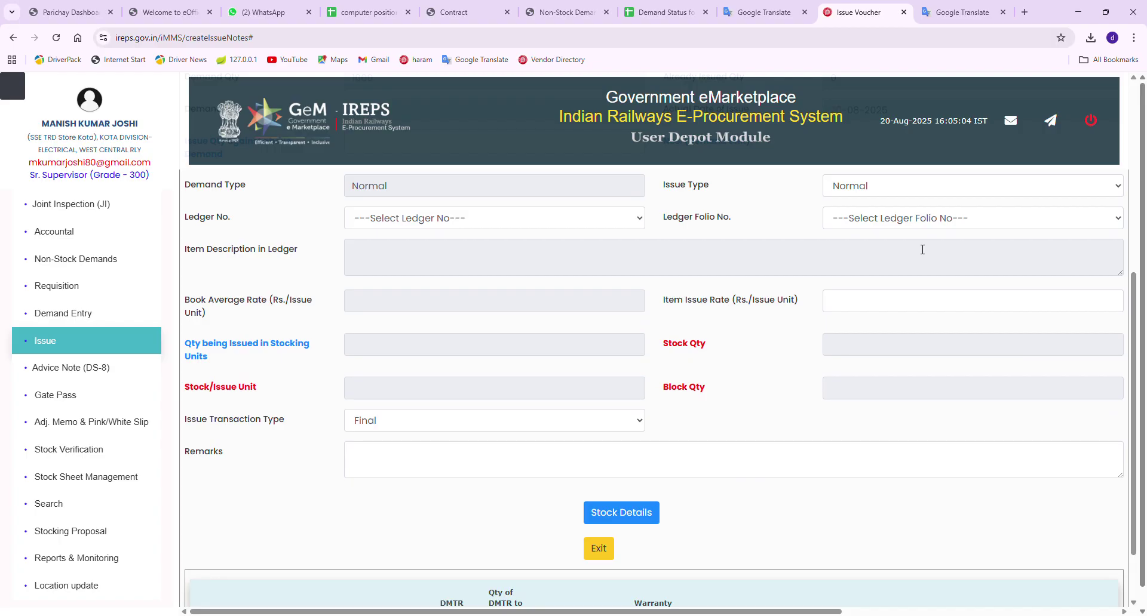
pyautogui.scroll(-2, 884, 275)
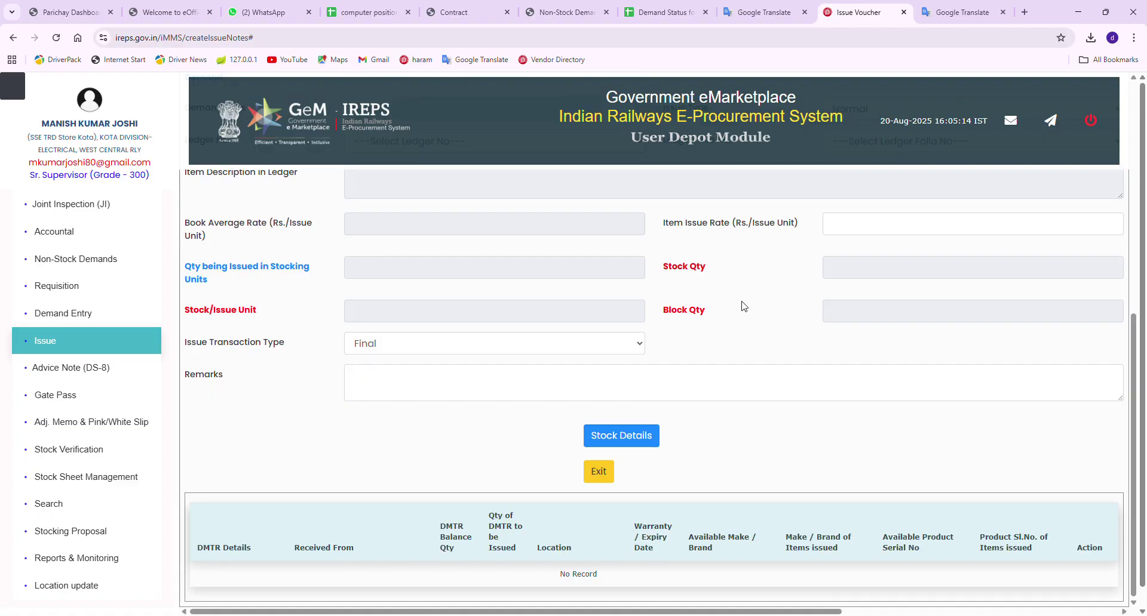
pyautogui.scroll(1, 657, 350)
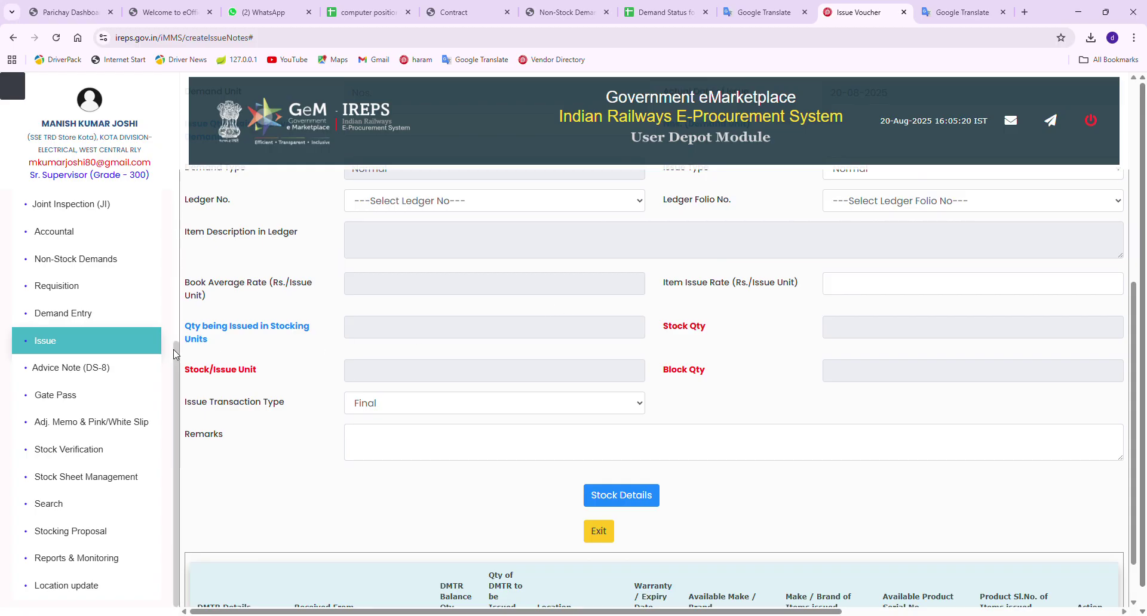
# Step: View the Book Transfer issue page and search the To End User ledger items for "Toilet"
pyautogui.click(52, 346)
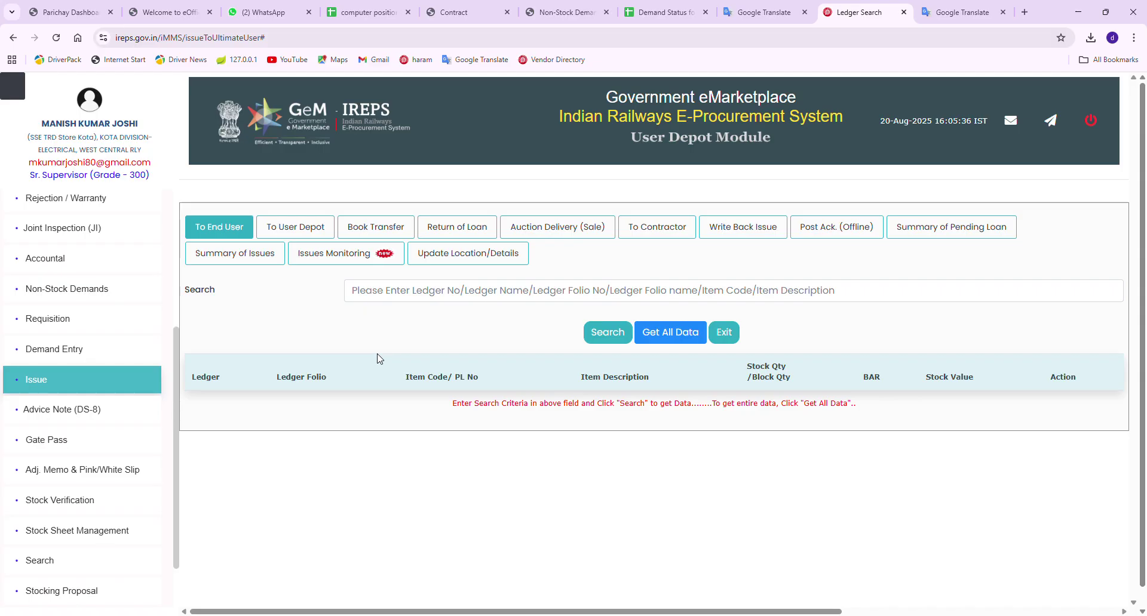
pyautogui.click(382, 228)
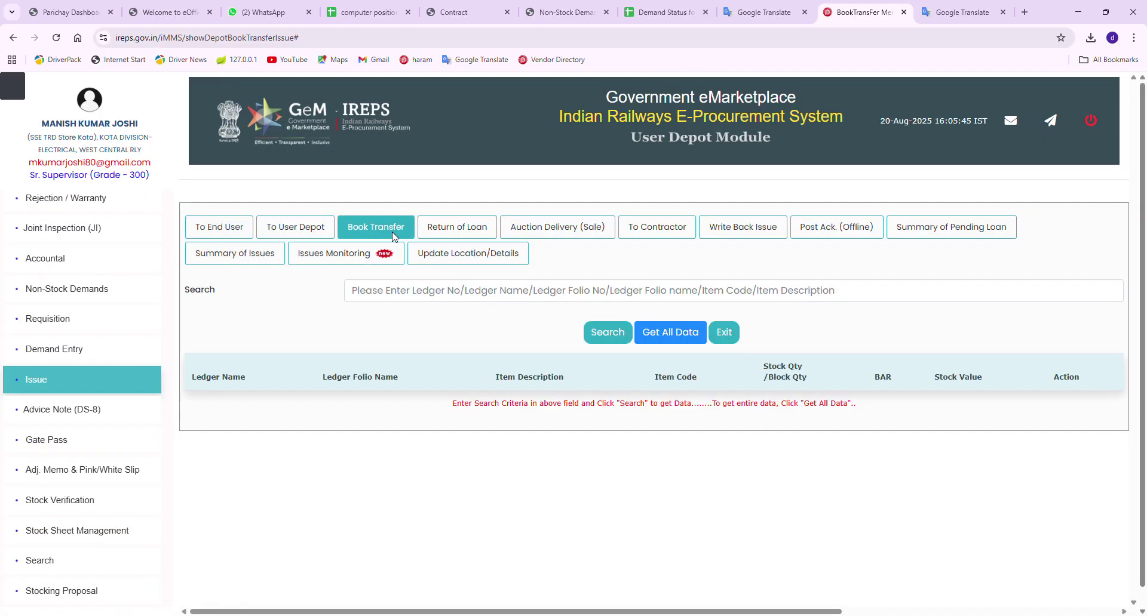
pyautogui.click(222, 224)
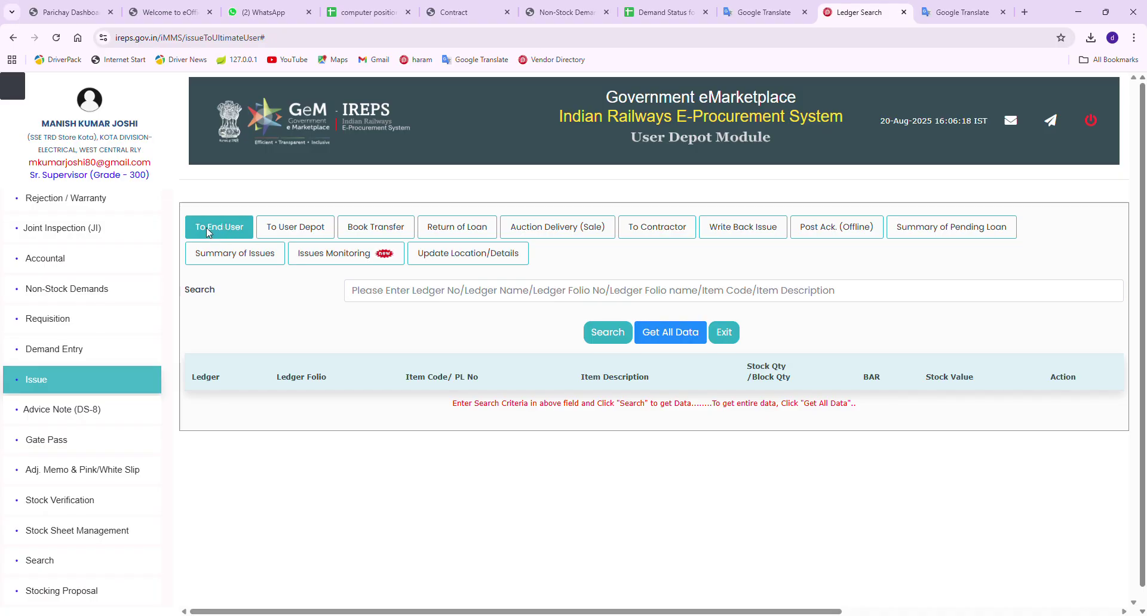
pyautogui.click(402, 296)
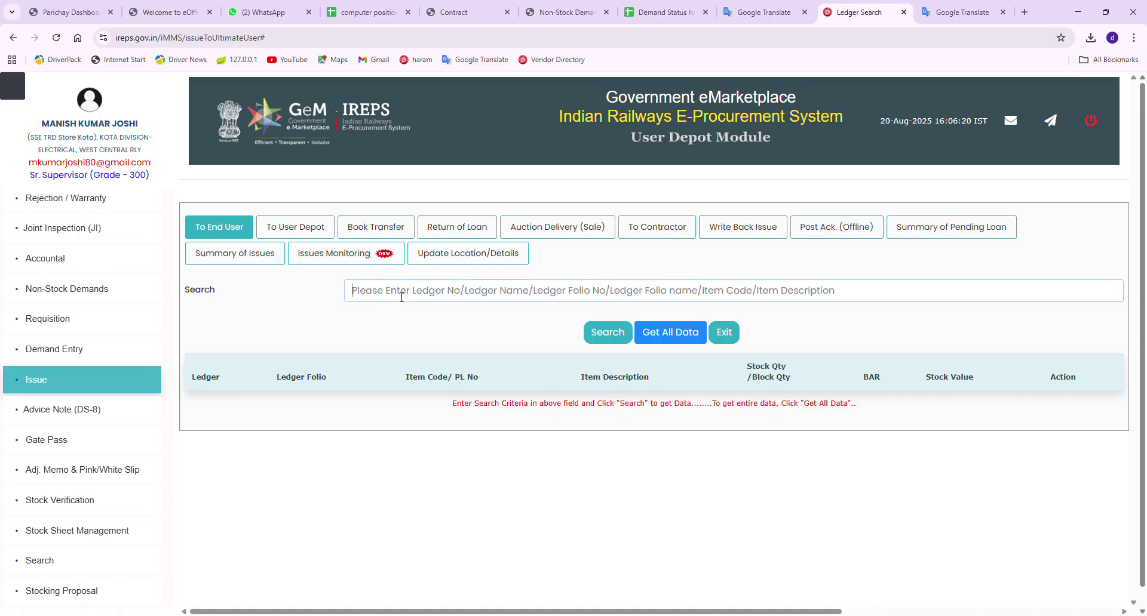
pyautogui.click(422, 345)
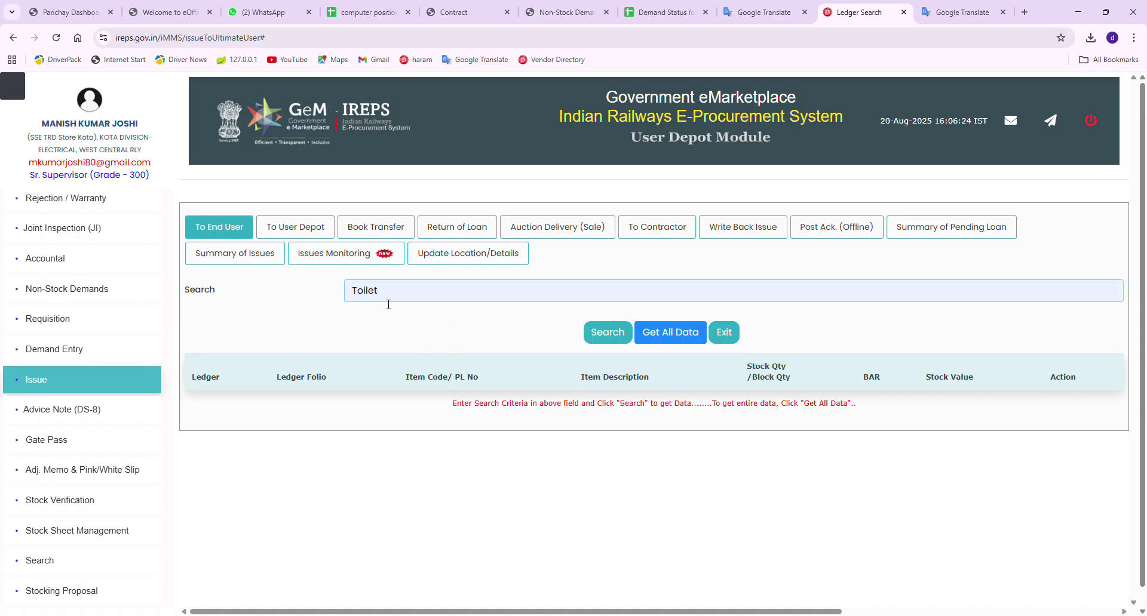
pyautogui.click(615, 335)
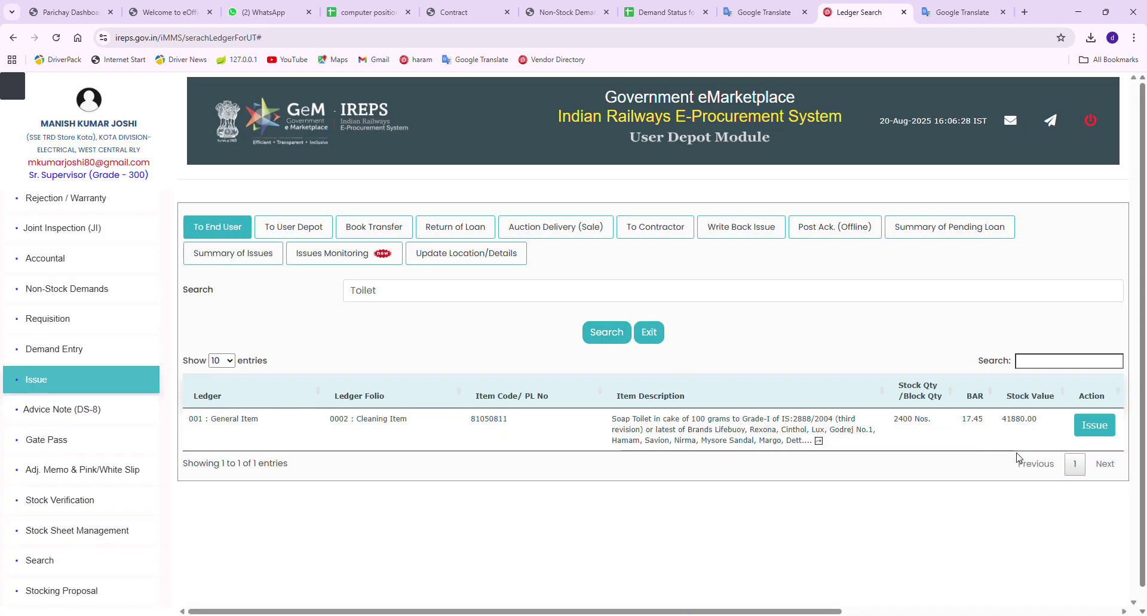
# Step: Open the end-user issue form for the toilet soap and enter demand number SSE/STORE/TRD/Kota/01 dated 20-08-2025
pyautogui.click(1101, 431)
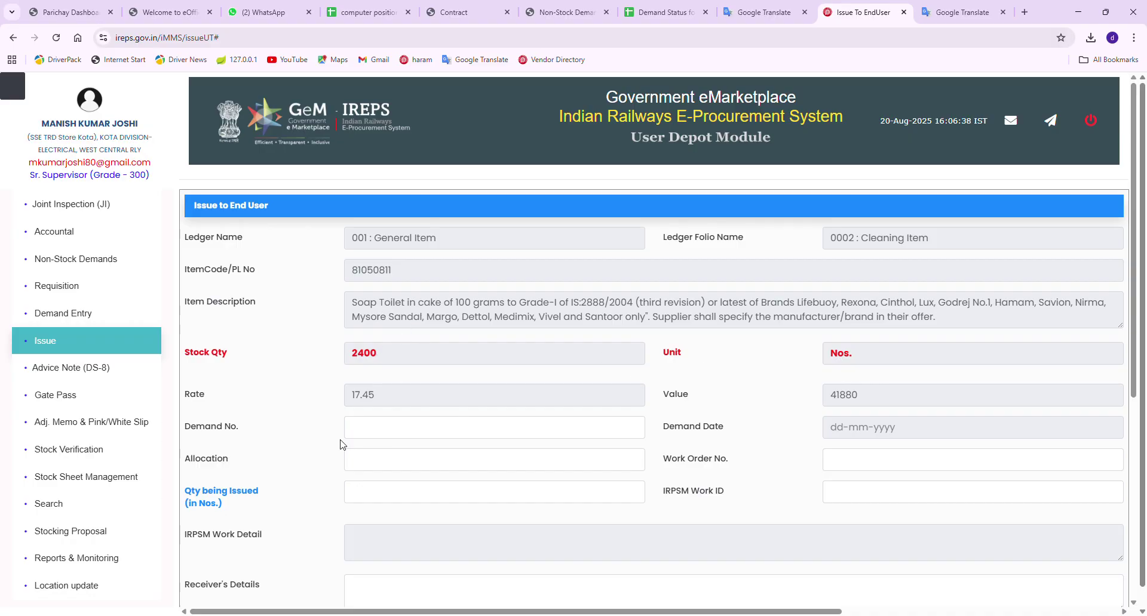
pyautogui.click(363, 437)
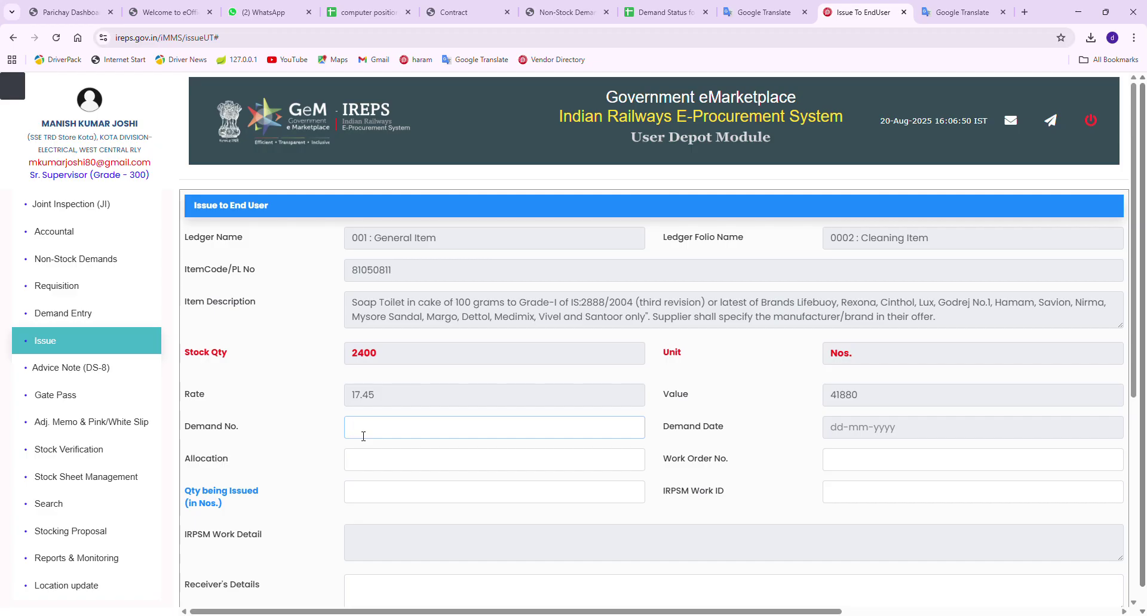
pyautogui.write('SSE/STORE/TRD/Kota/')
pyautogui.write('1')
pyautogui.click(853, 437)
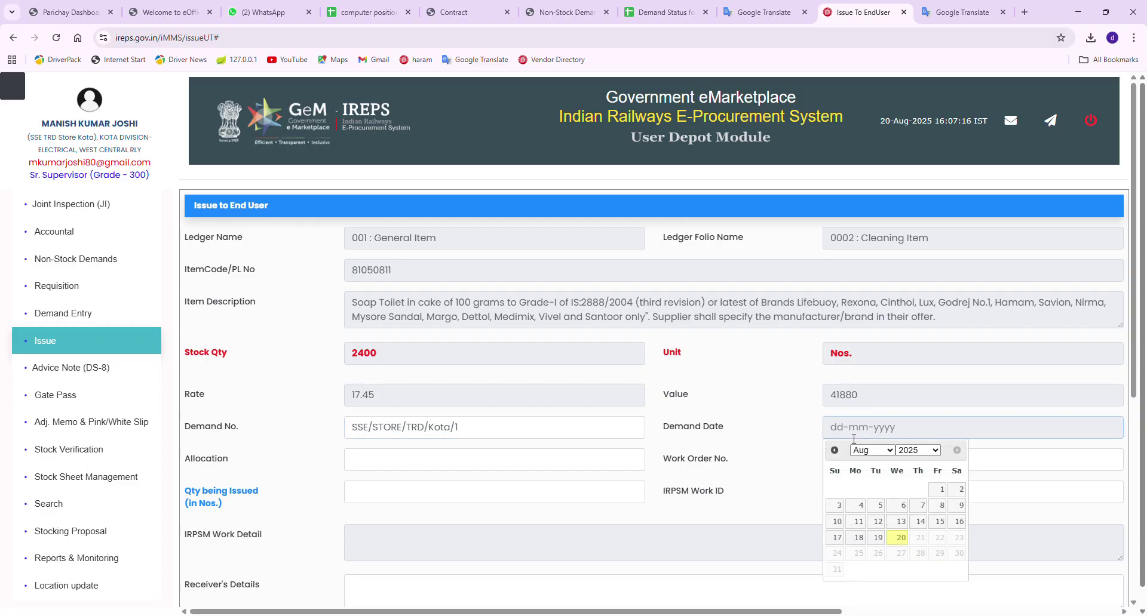
pyautogui.click(898, 538)
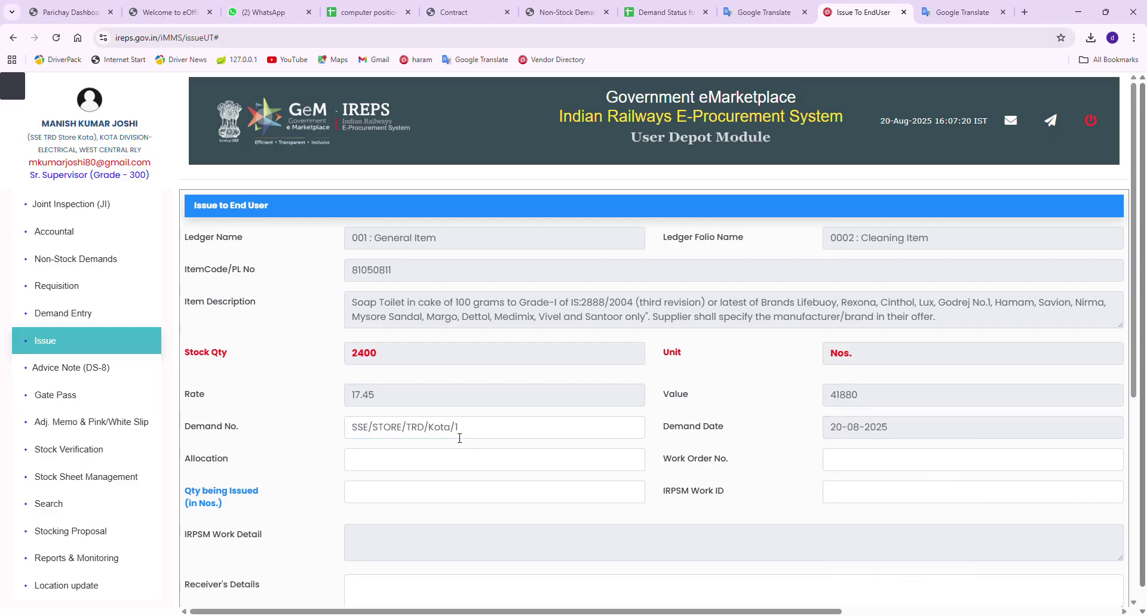
pyautogui.write('0')
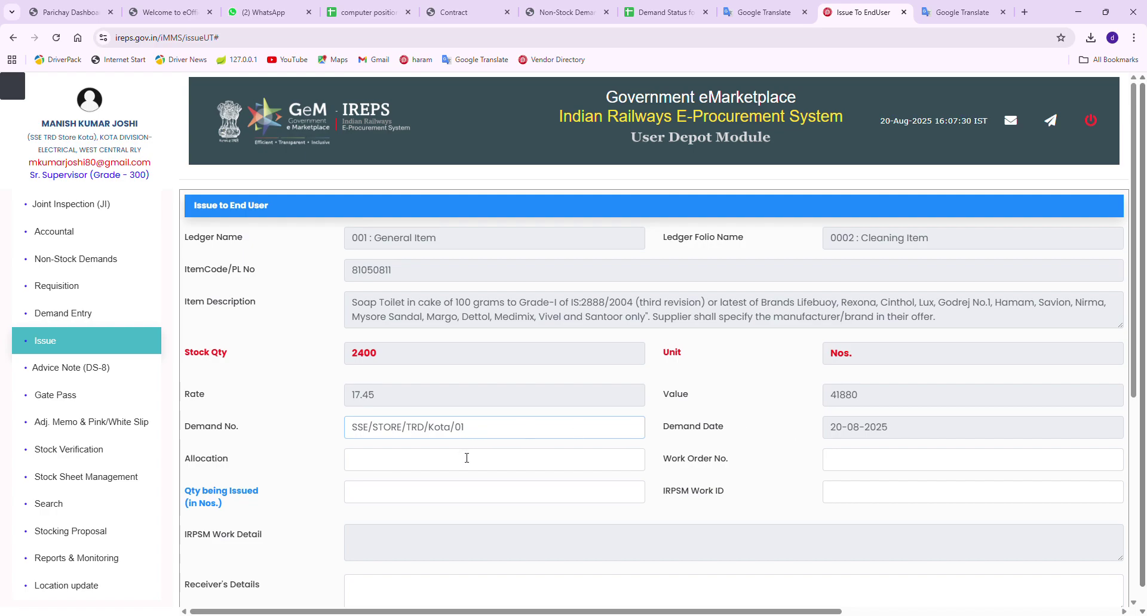
# Step: Set the allocation to 07041128 and the quantity being issued to 10 Nos
pyautogui.click(373, 467)
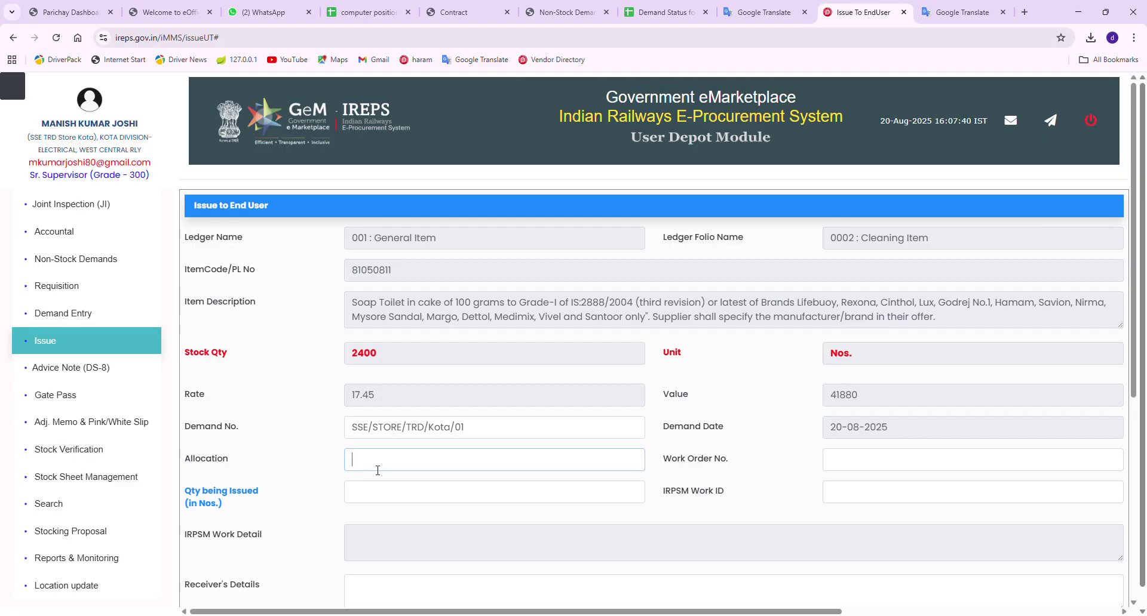
pyautogui.write('07041128')
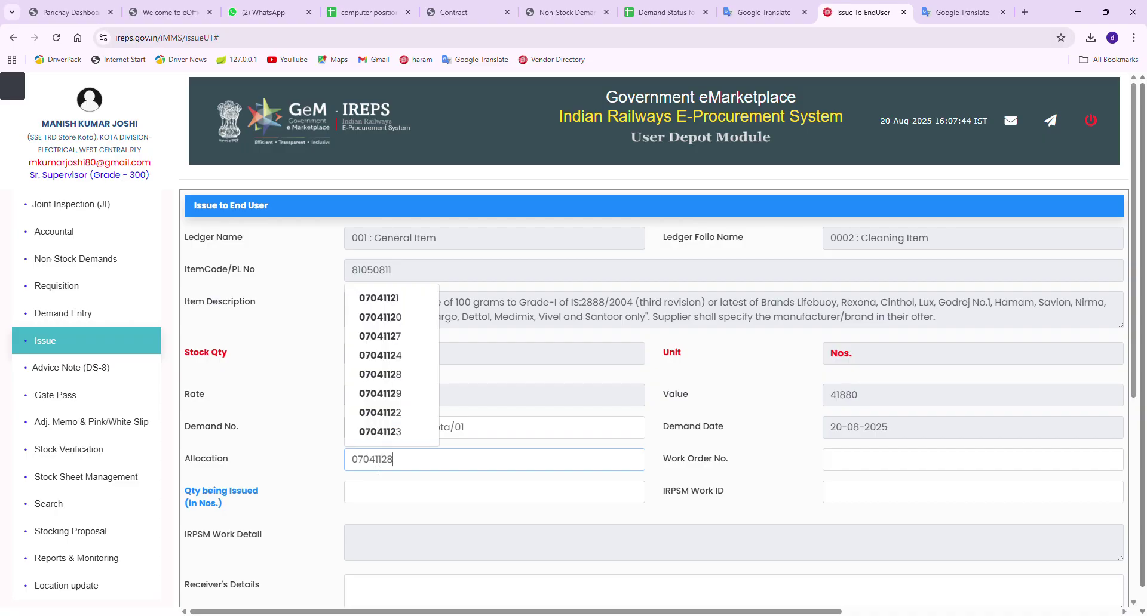
pyautogui.click(394, 439)
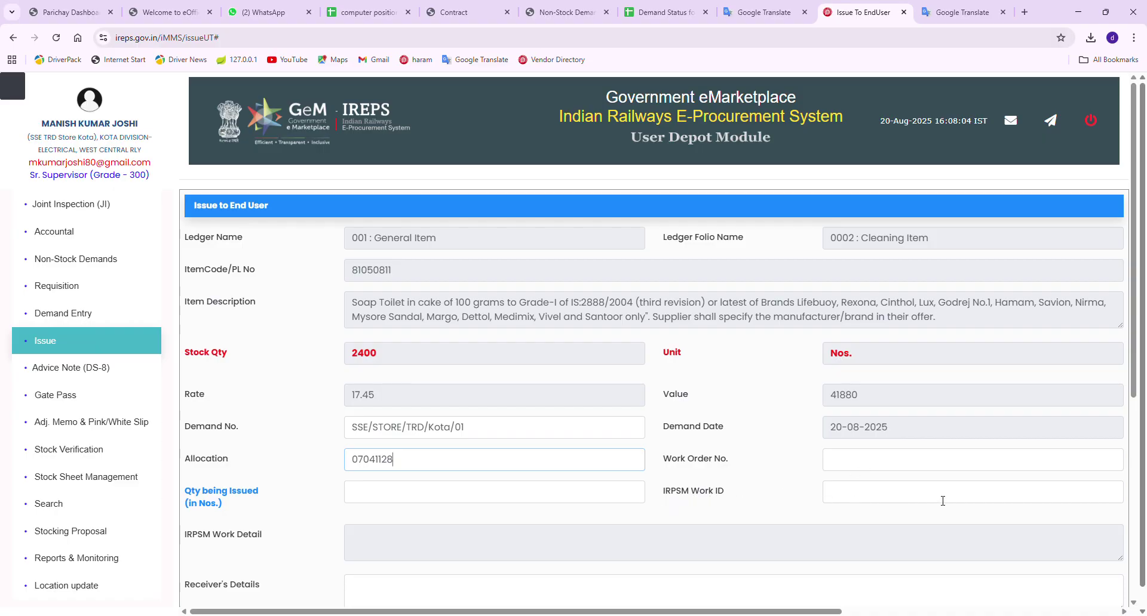
pyautogui.click(382, 497)
pyautogui.write('10')
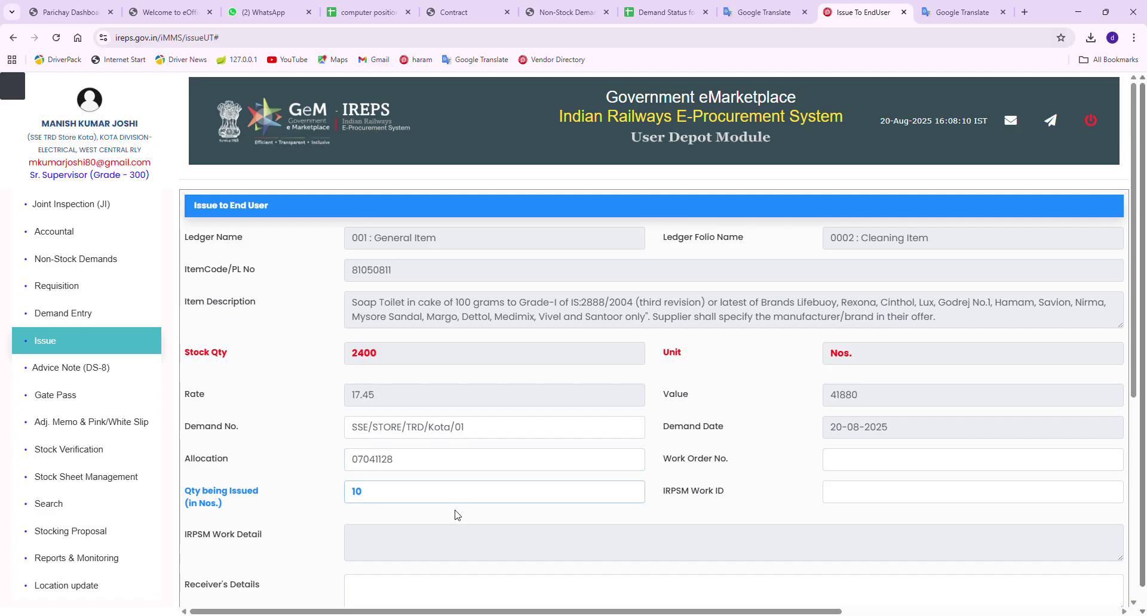
# Step: Fill in the receiver's details with the receiver's name and the designation Tech. III
pyautogui.scroll(-2, 452, 515)
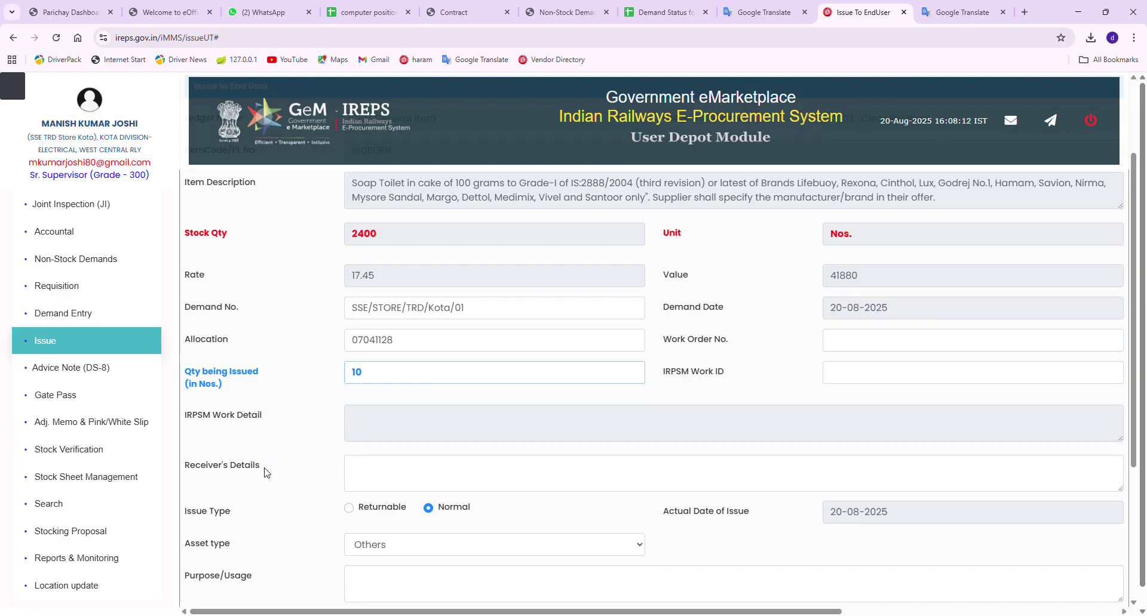
pyautogui.click(370, 474)
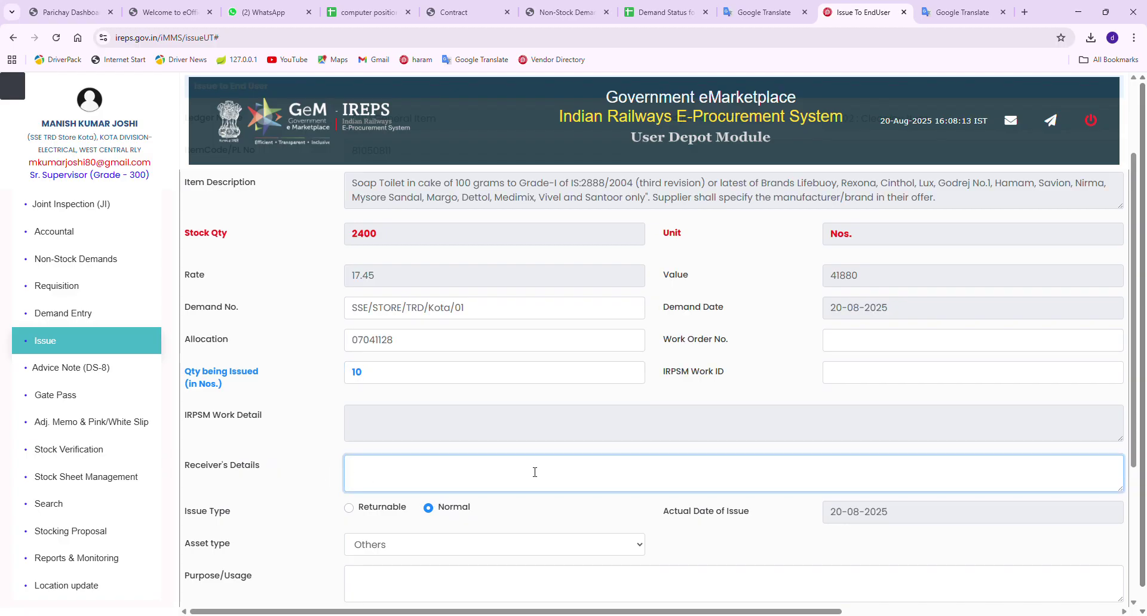
pyautogui.write('Rajeev Tech. III')
pyautogui.scroll(-1, 406, 548)
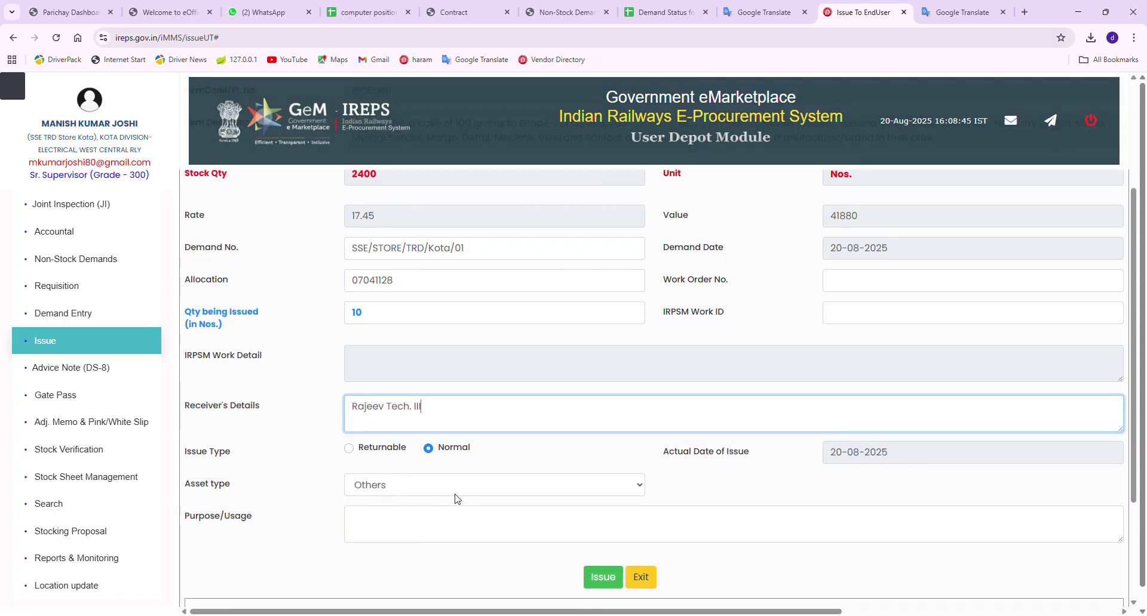
# Step: Keep the asset type as Others and enter "For use." as the purpose of the issue
pyautogui.click(640, 489)
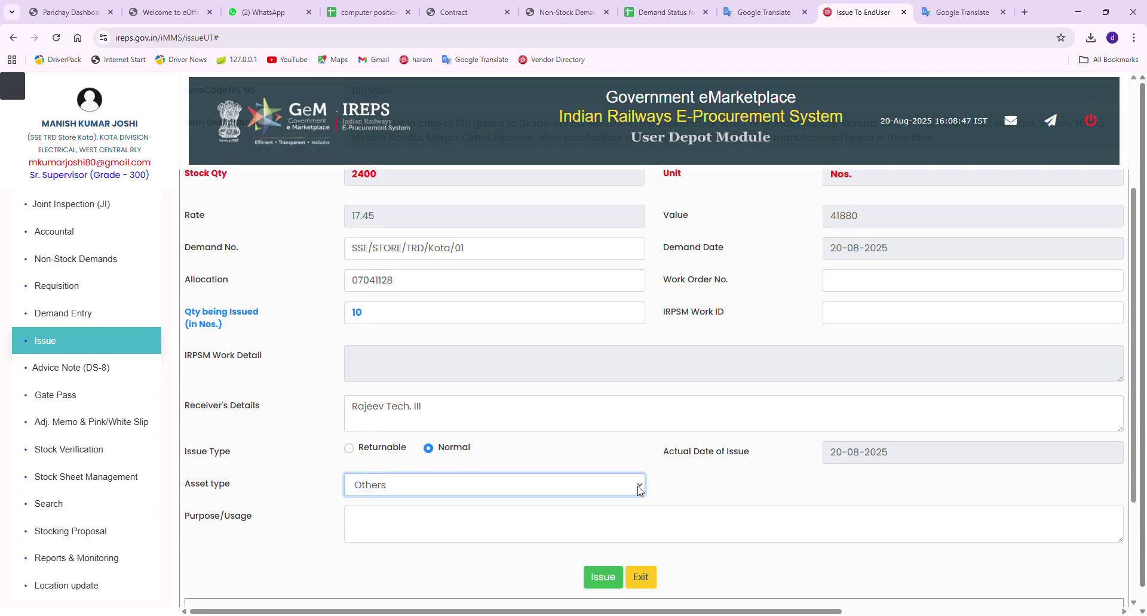
pyautogui.click(386, 537)
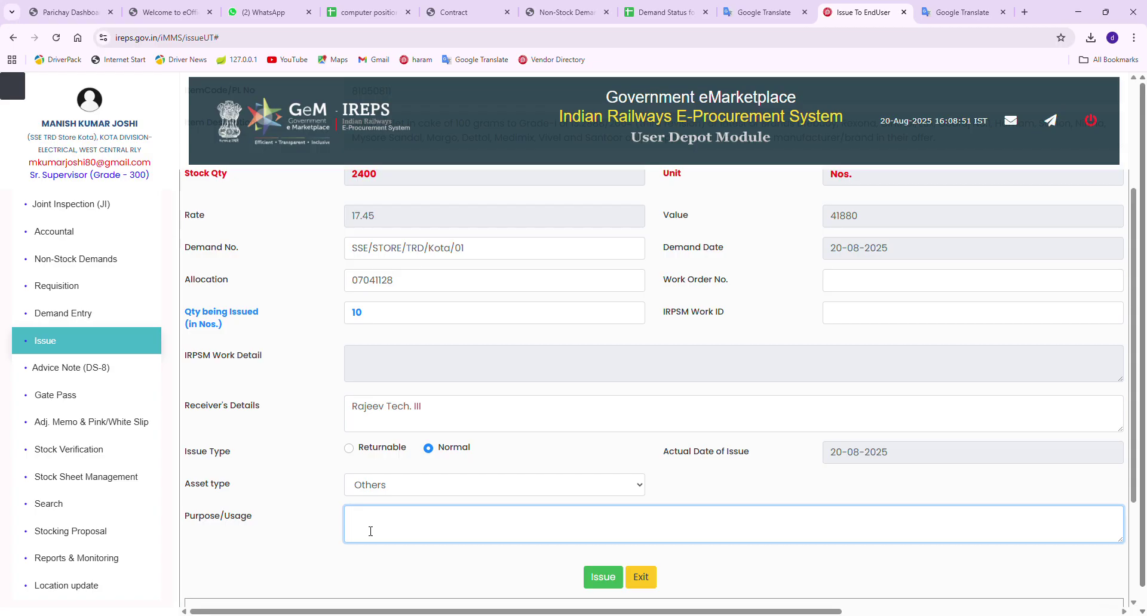
pyautogui.write('For')
pyautogui.write('o')
pyautogui.write('ffi')
pyautogui.write('ce')
pyautogui.write('&')
pyautogui.press('BackSpace')
pyautogui.press('BackSpace')
pyautogui.press('BackSpace')
pyautogui.press('BackSpace')
pyautogui.press('BackSpace')
pyautogui.press('BackSpace')
pyautogui.press('BackSpace')
pyautogui.press('BackSpace')
pyautogui.write('use')
# Step: Allot 10 from the DMTR receipt voucher under Available Stock Details and confirm the issue of 10 Nos
pyautogui.click(608, 577)
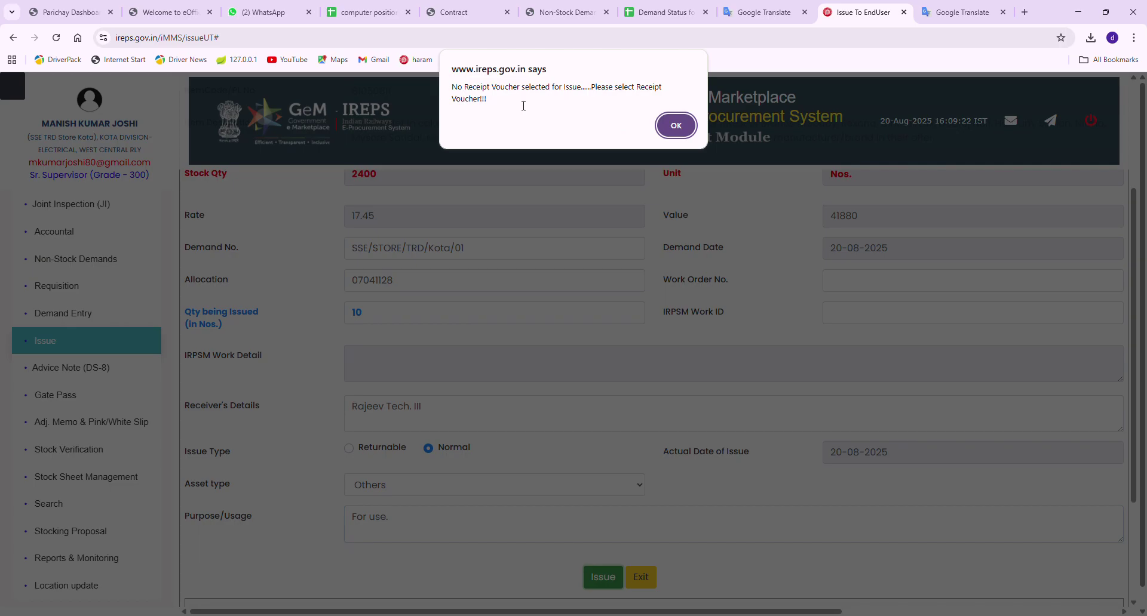
pyautogui.click(675, 126)
pyautogui.scroll(-3, 758, 358)
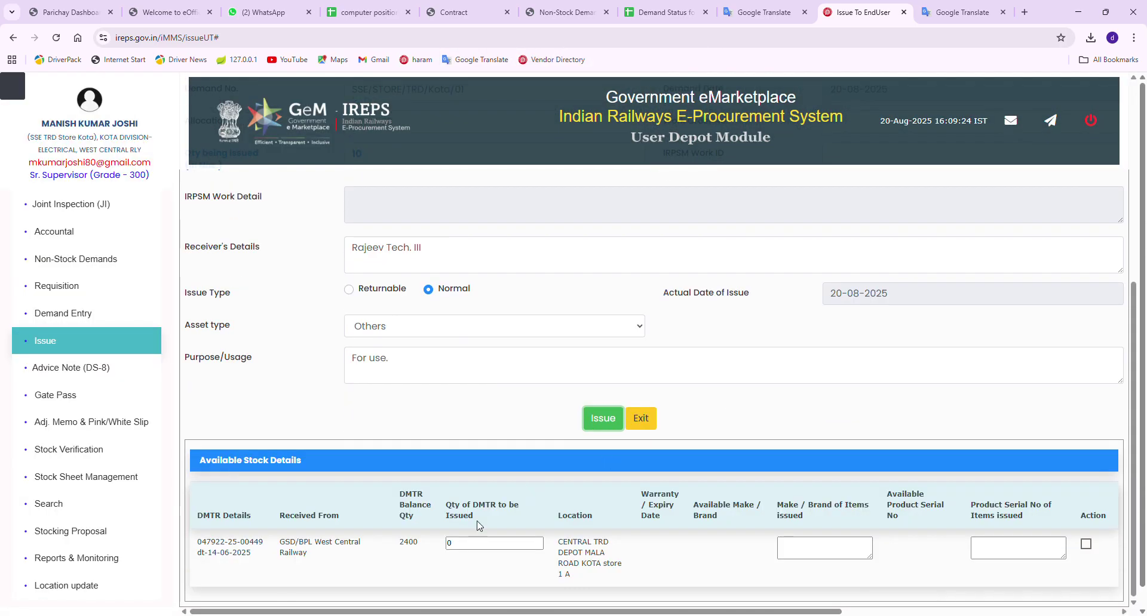
pyautogui.click(466, 545)
pyautogui.click(458, 543)
pyautogui.scroll(-1, 458, 545)
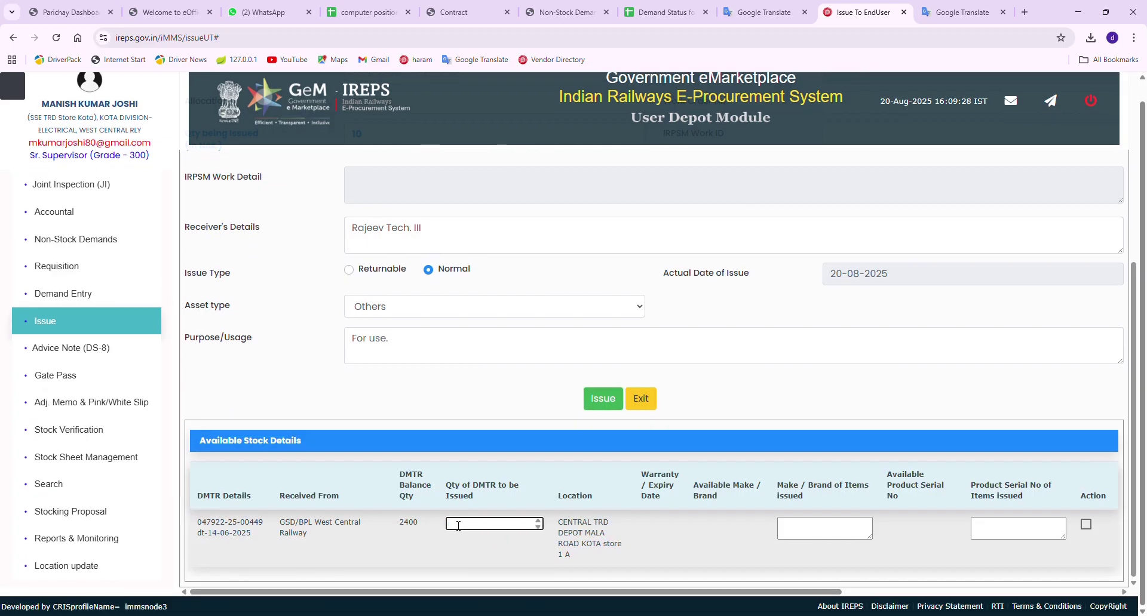
pyautogui.write('10')
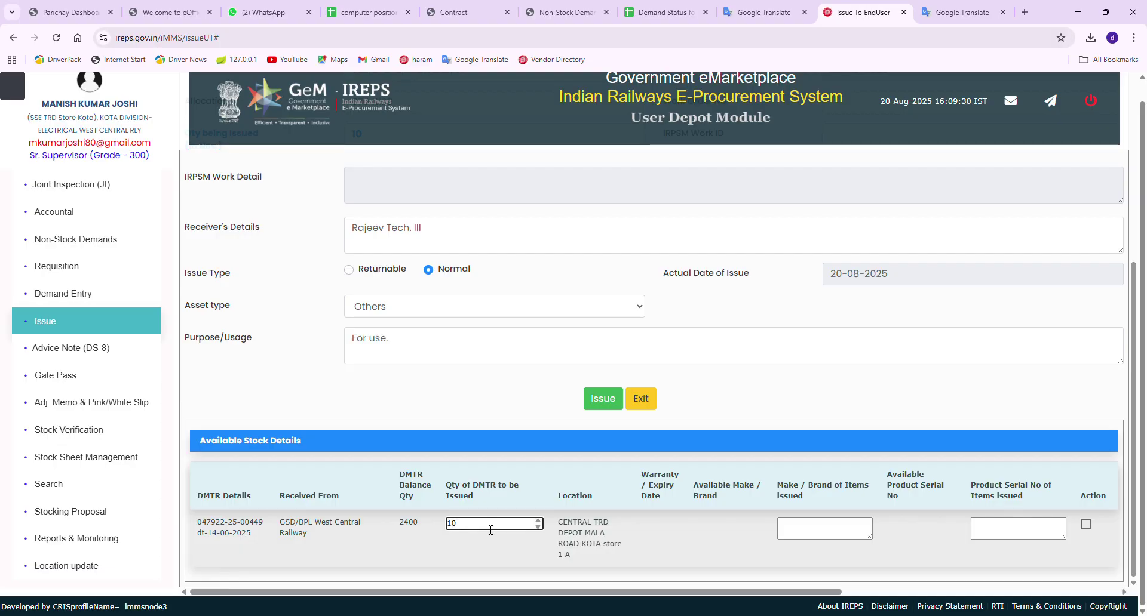
pyautogui.click(686, 554)
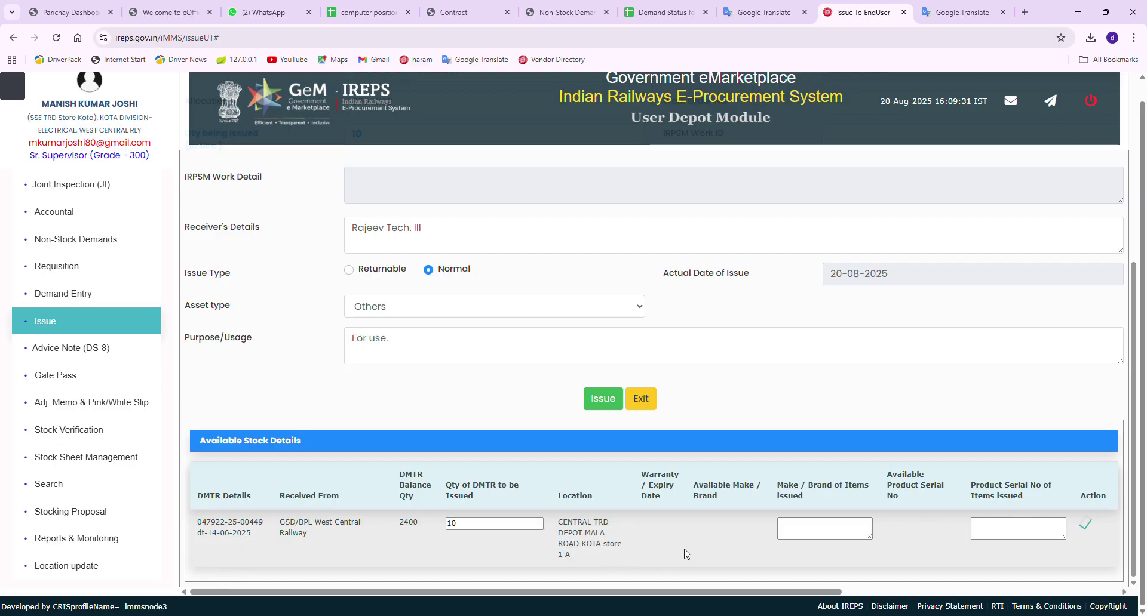
pyautogui.click(609, 399)
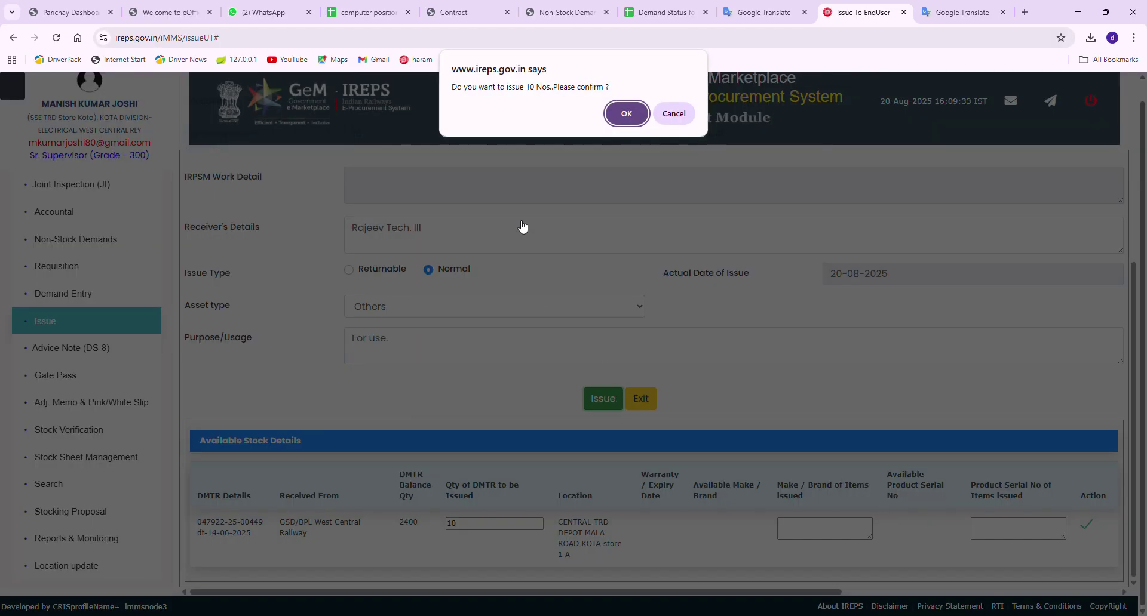
pyautogui.click(622, 111)
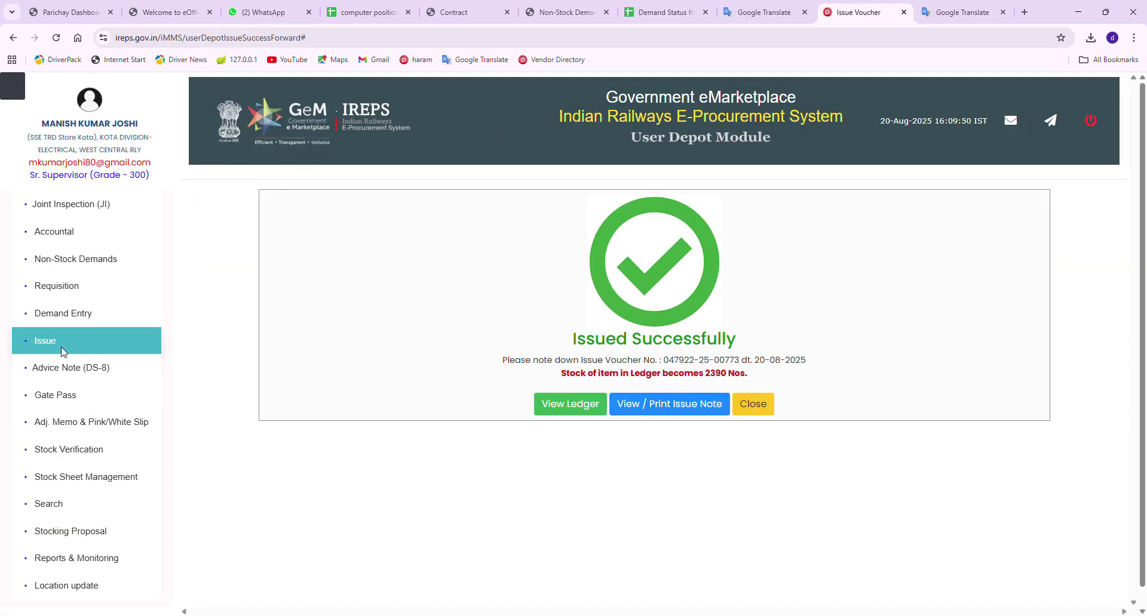
# Step: Open the write back note for the toilet soap issue voucher from the Write Back Issue list
pyautogui.click(43, 344)
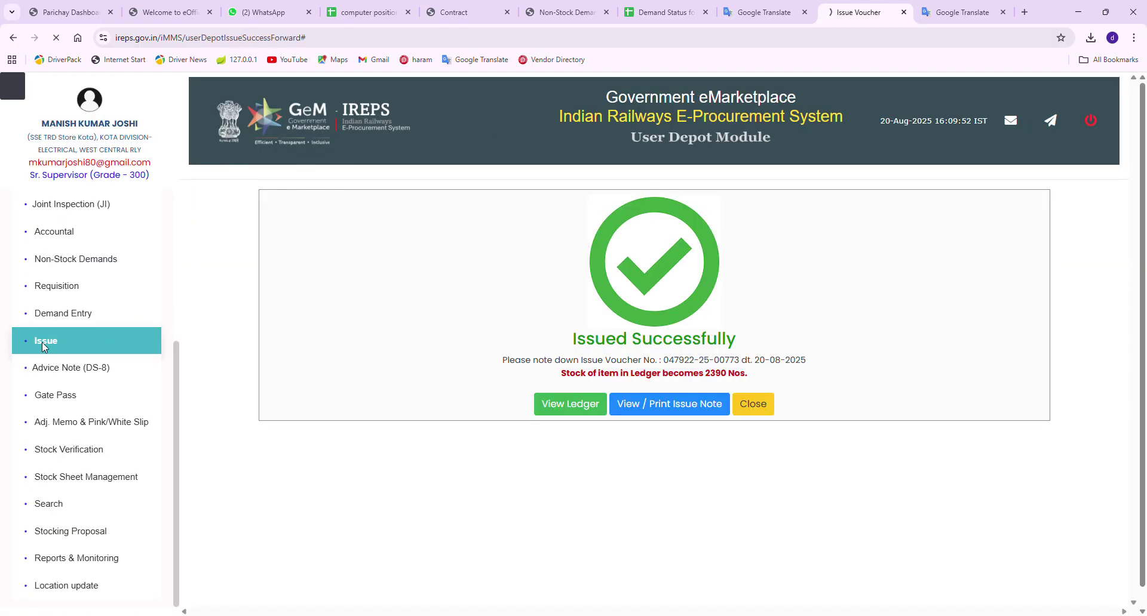
pyautogui.click(291, 224)
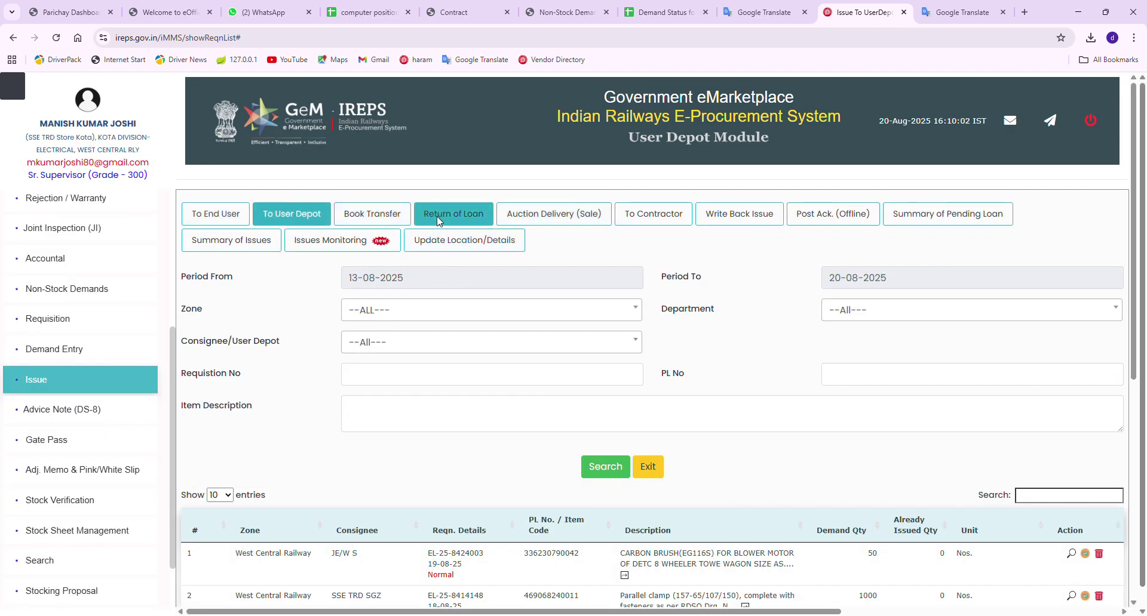
pyautogui.click(733, 211)
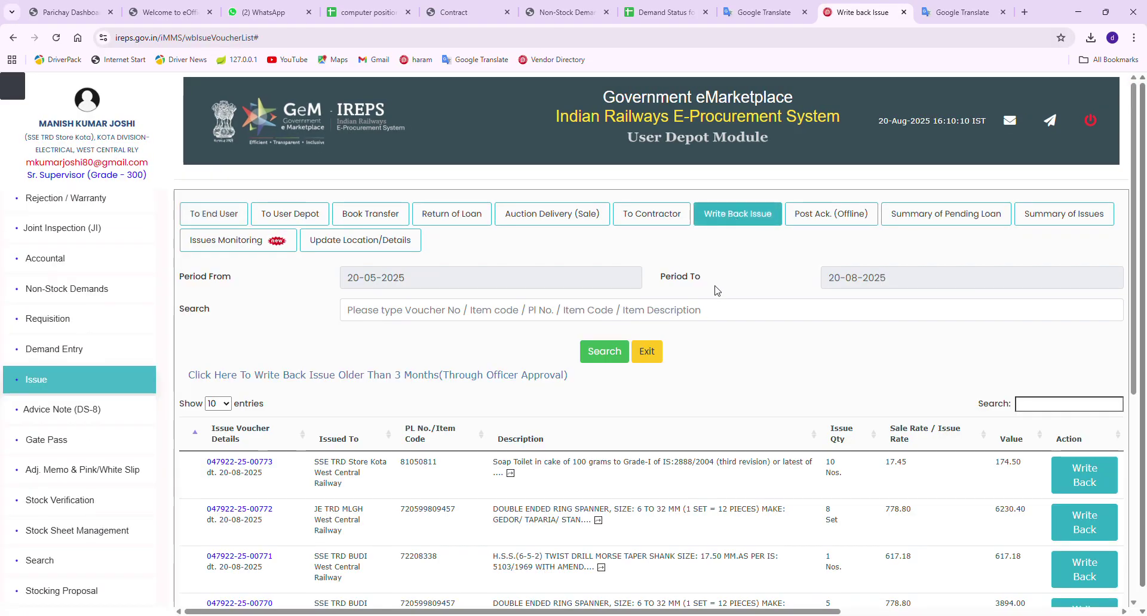
pyautogui.click(1094, 473)
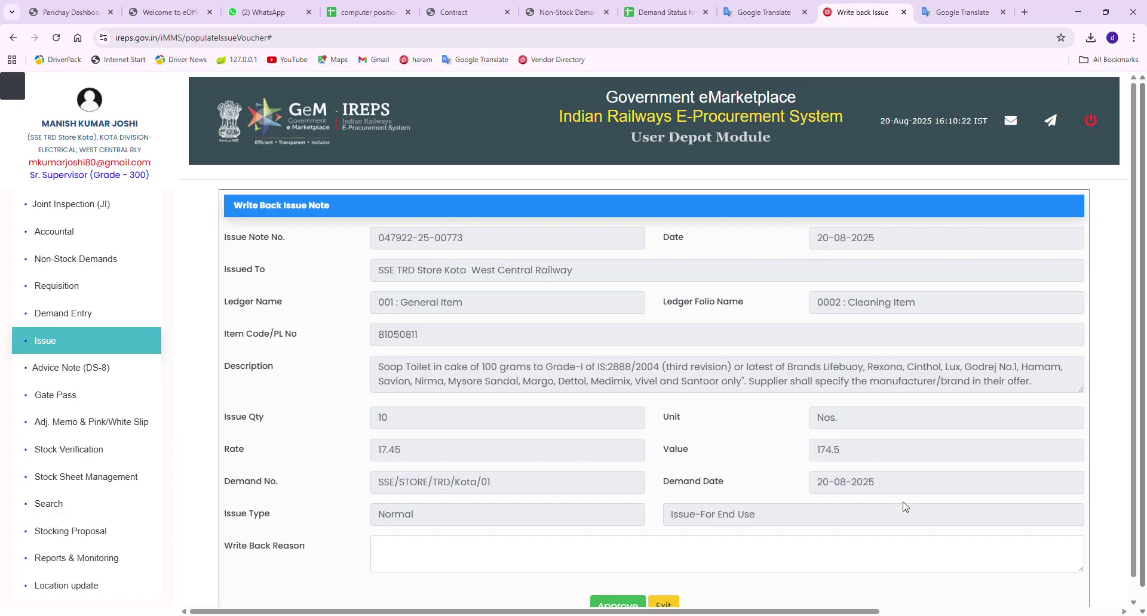
# Step: Enter "Wrong issue" as the write back reason, then approve and confirm the write-back
pyautogui.click(433, 556)
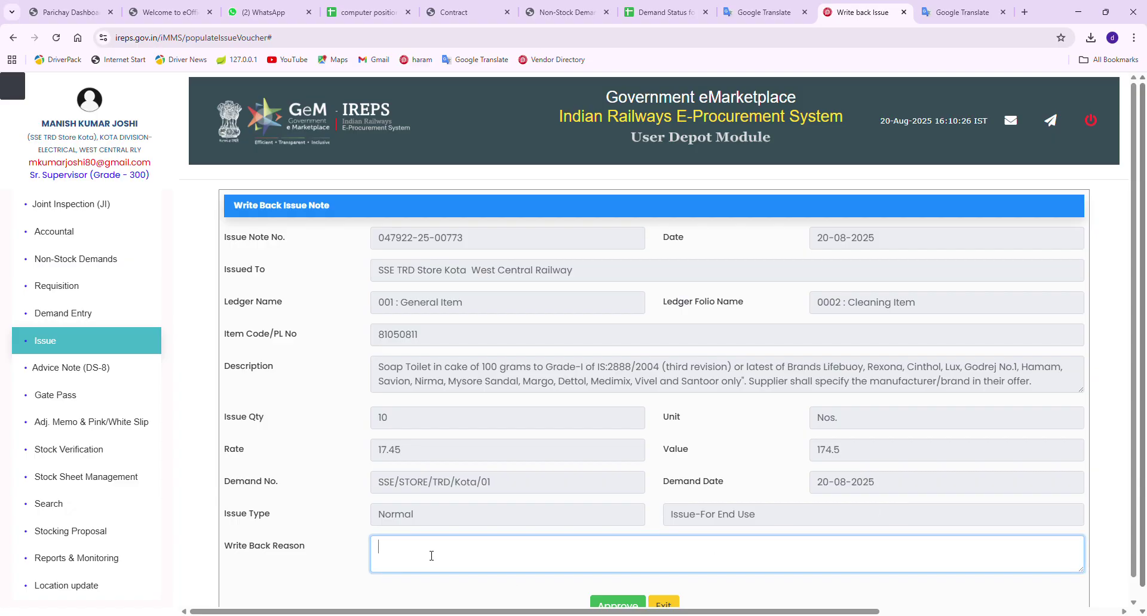
pyautogui.write('Wrong issue')
pyautogui.scroll(-1, 537, 484)
pyautogui.click(618, 586)
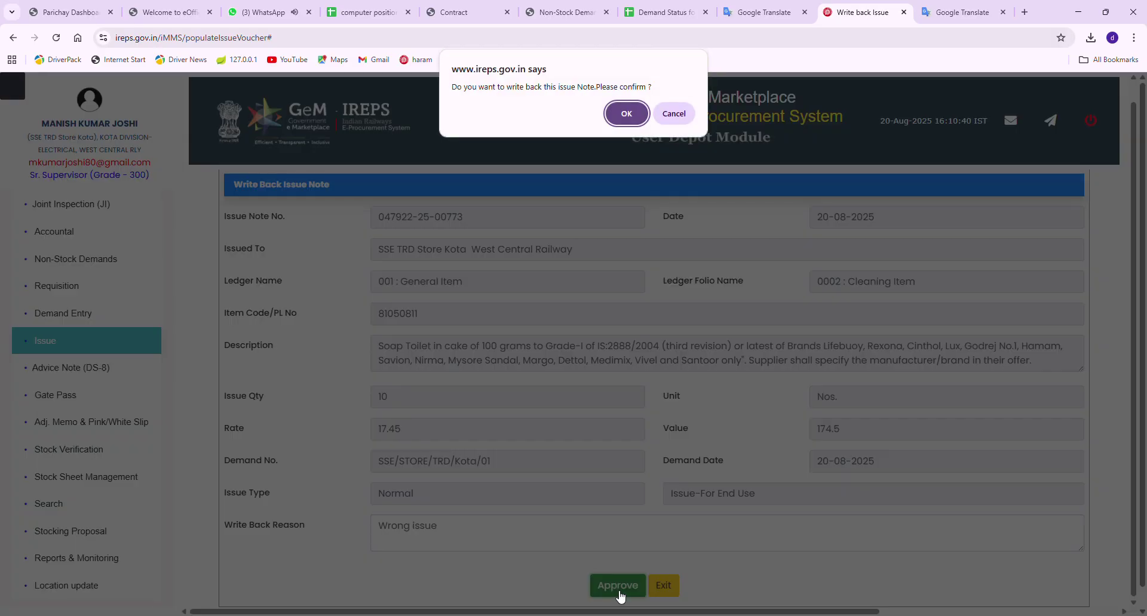
pyautogui.click(628, 113)
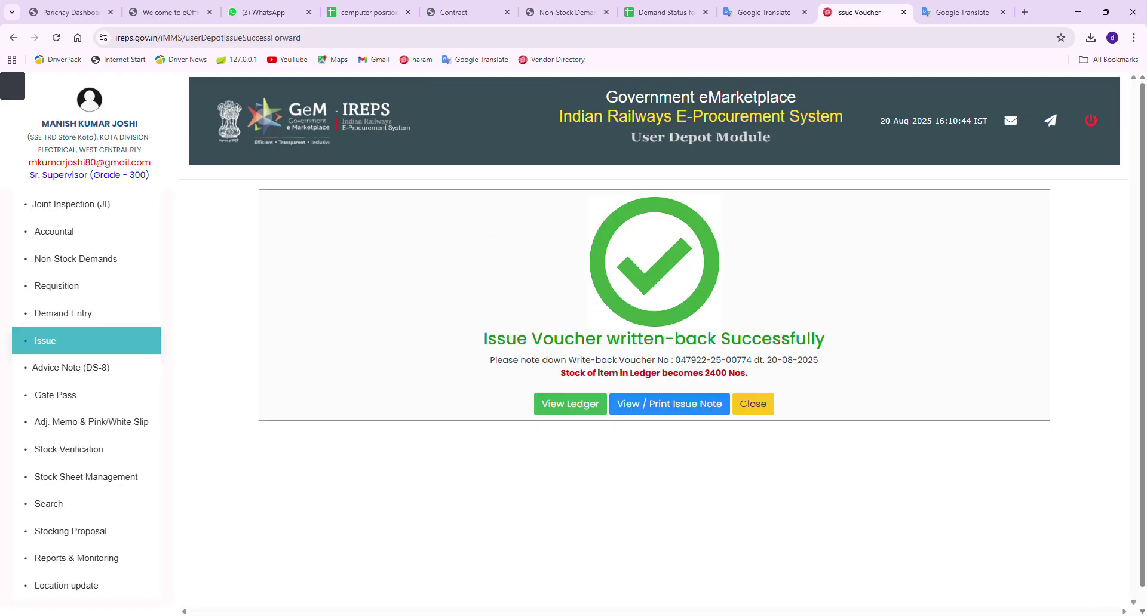
# Step: View the toilet soap's ledger and examine the entries for the issue and its write-back
pyautogui.click(573, 411)
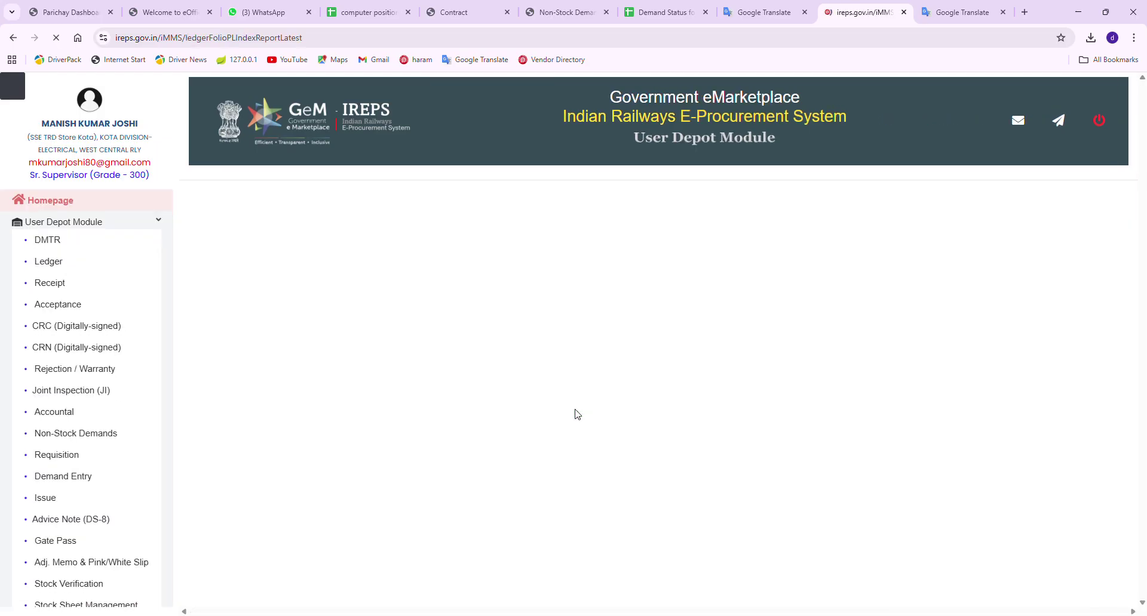
pyautogui.scroll(-7, 736, 461)
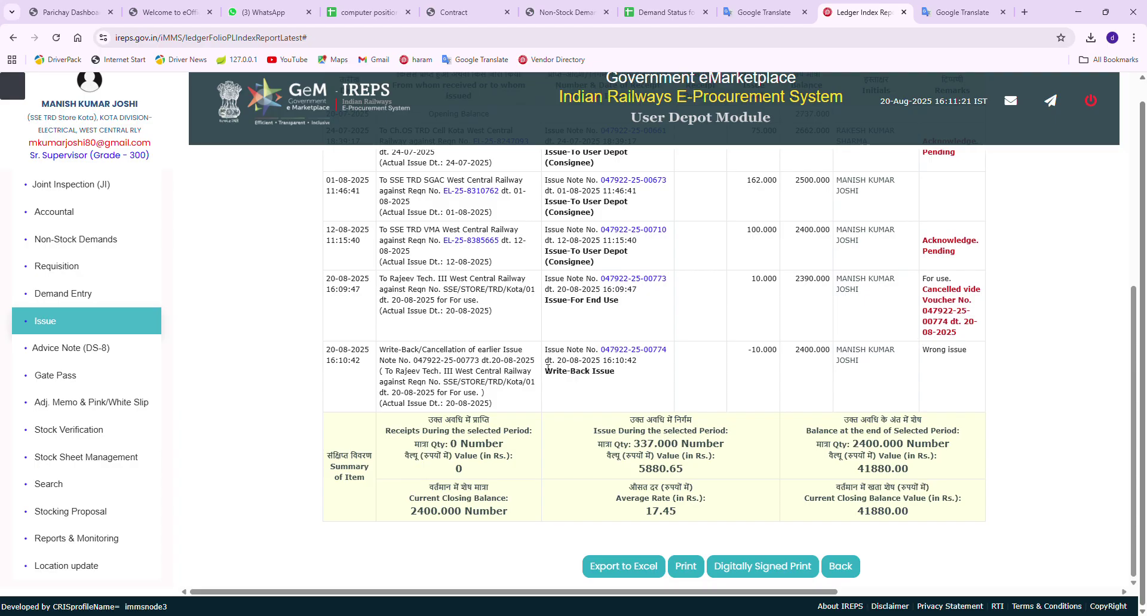
# Step: Return to the Issue section and view the Book Transfer page and the Return of Loan list
pyautogui.click(45, 323)
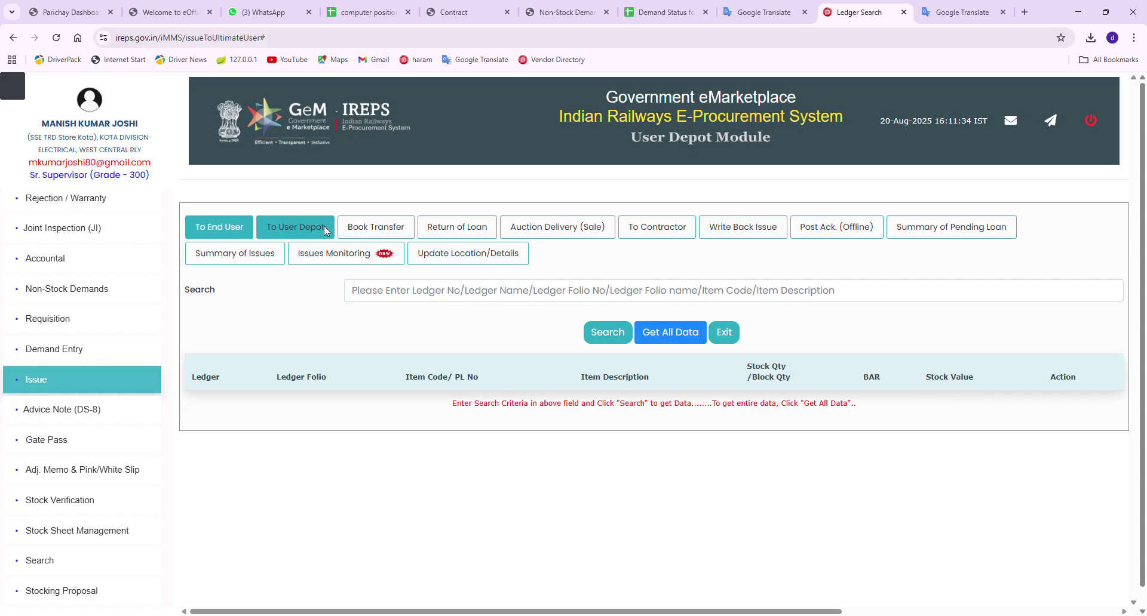
pyautogui.click(366, 225)
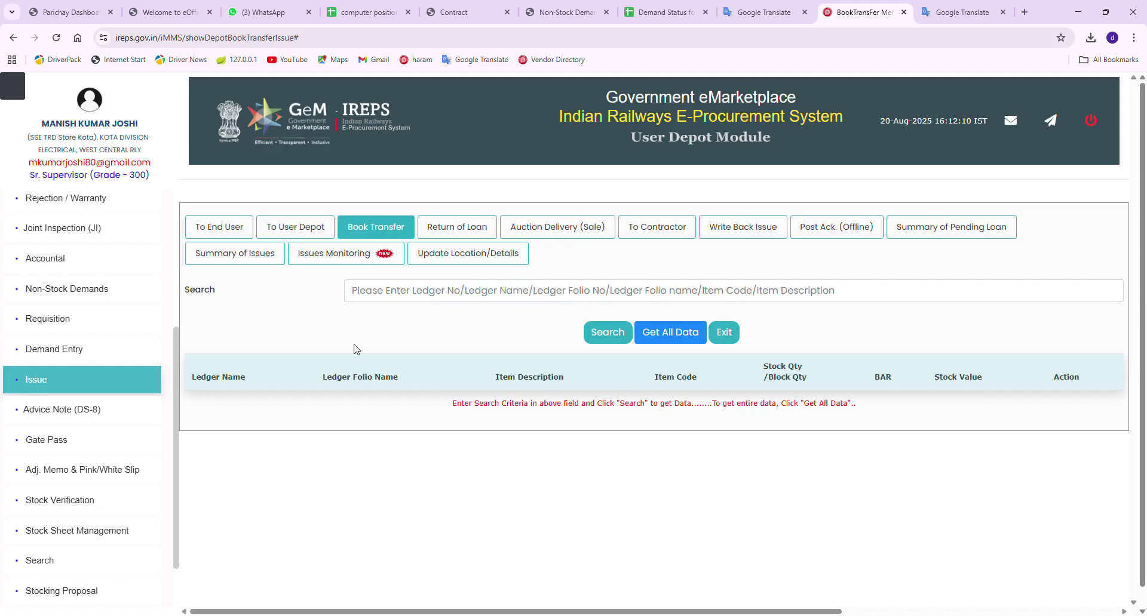
pyautogui.click(466, 229)
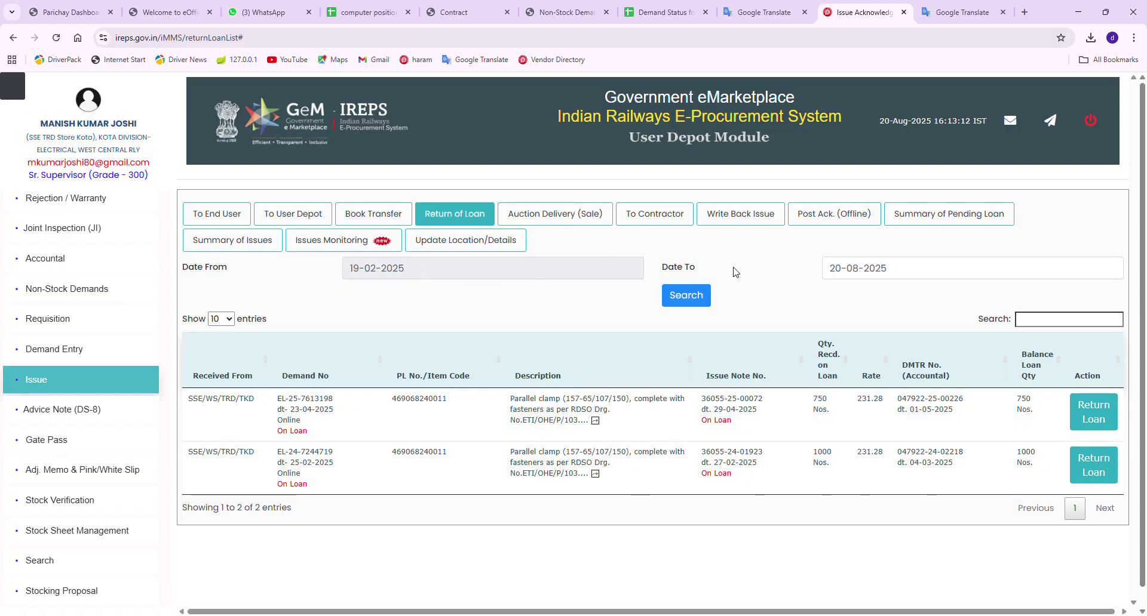
# Step: Search the Return of Loan list with the start date set to 01-02-2024
pyautogui.click(466, 269)
pyautogui.click(457, 292)
pyautogui.click(439, 435)
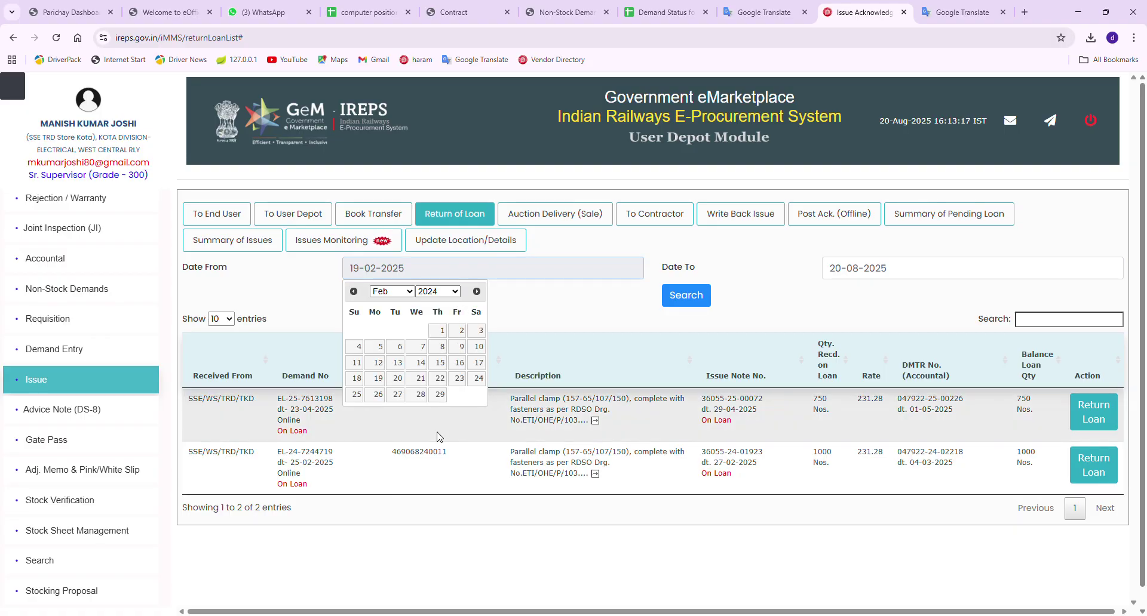
pyautogui.click(440, 330)
pyautogui.click(691, 298)
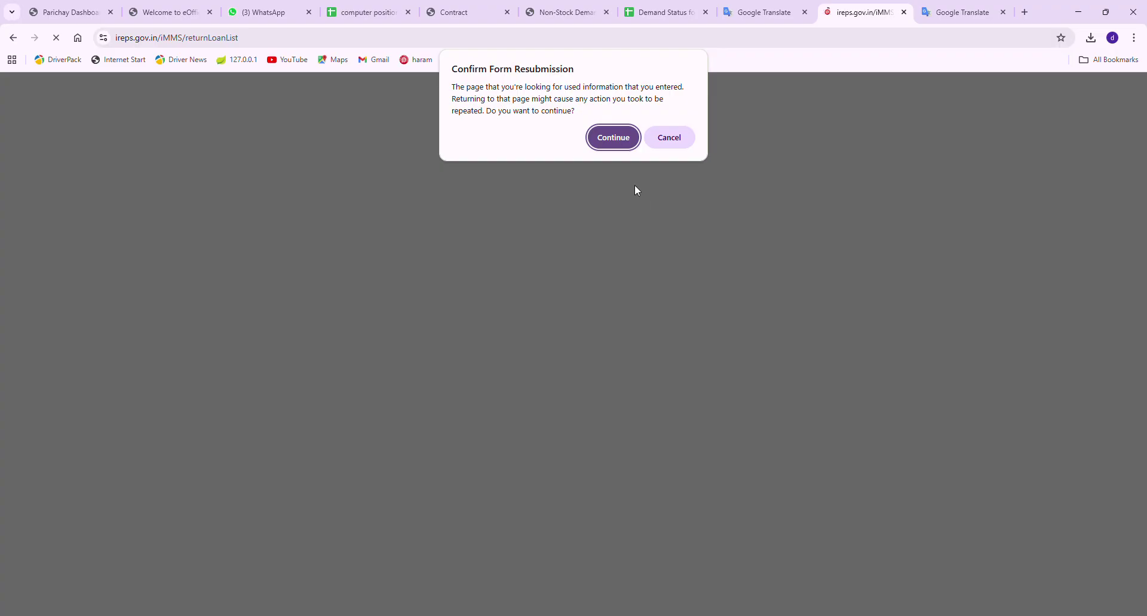
# Step: Reload the Return of Loan list, confirming the form resubmission each time, until the search results for the chosen dates load
pyautogui.click(617, 137)
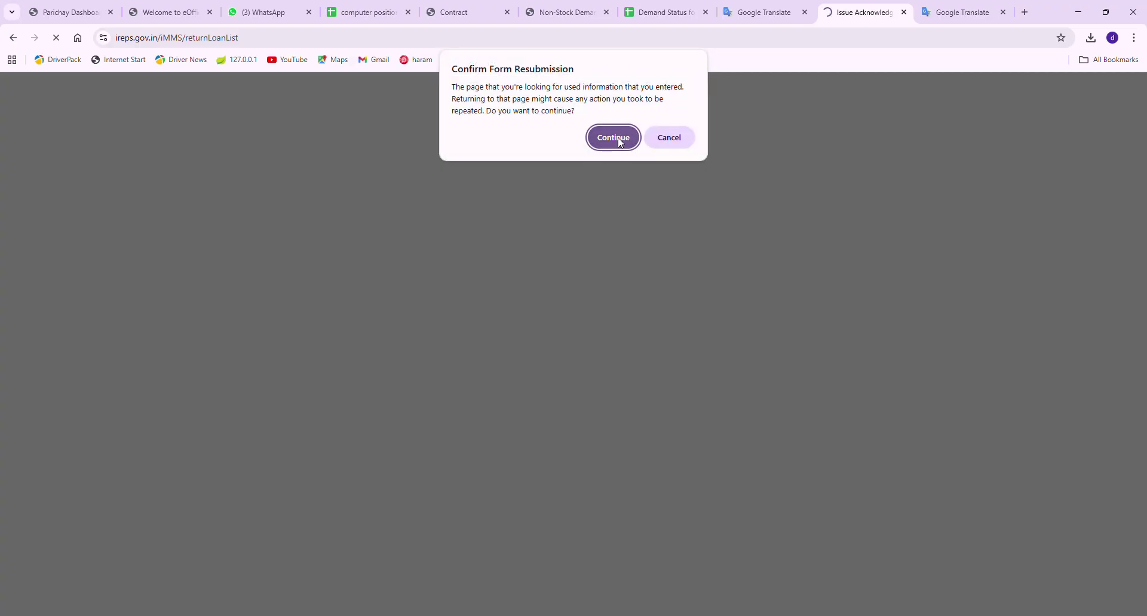
pyautogui.click(620, 141)
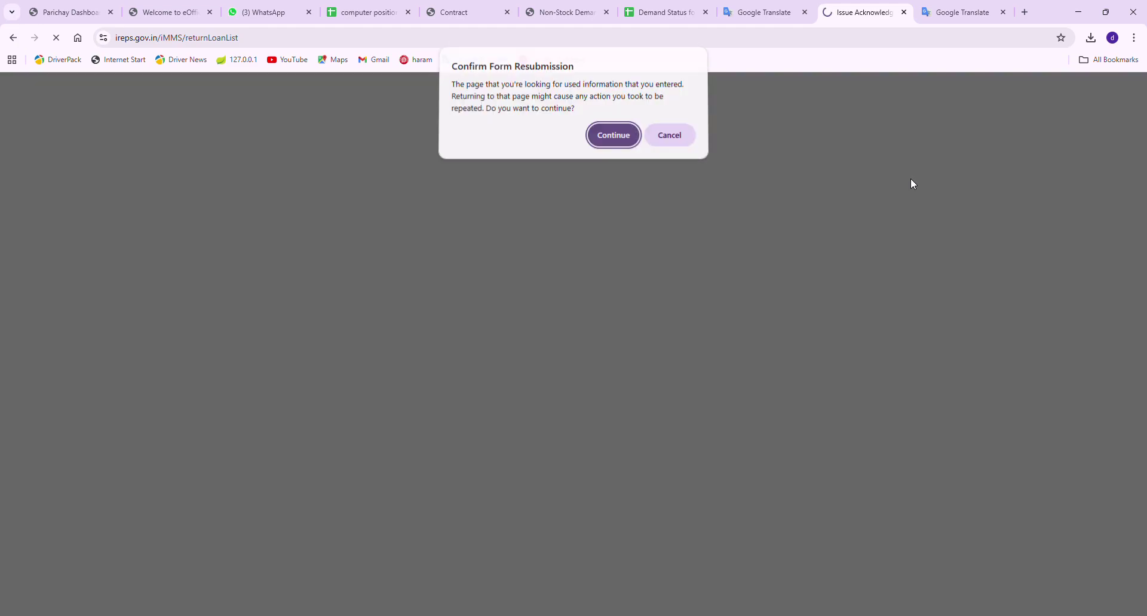
pyautogui.click(613, 137)
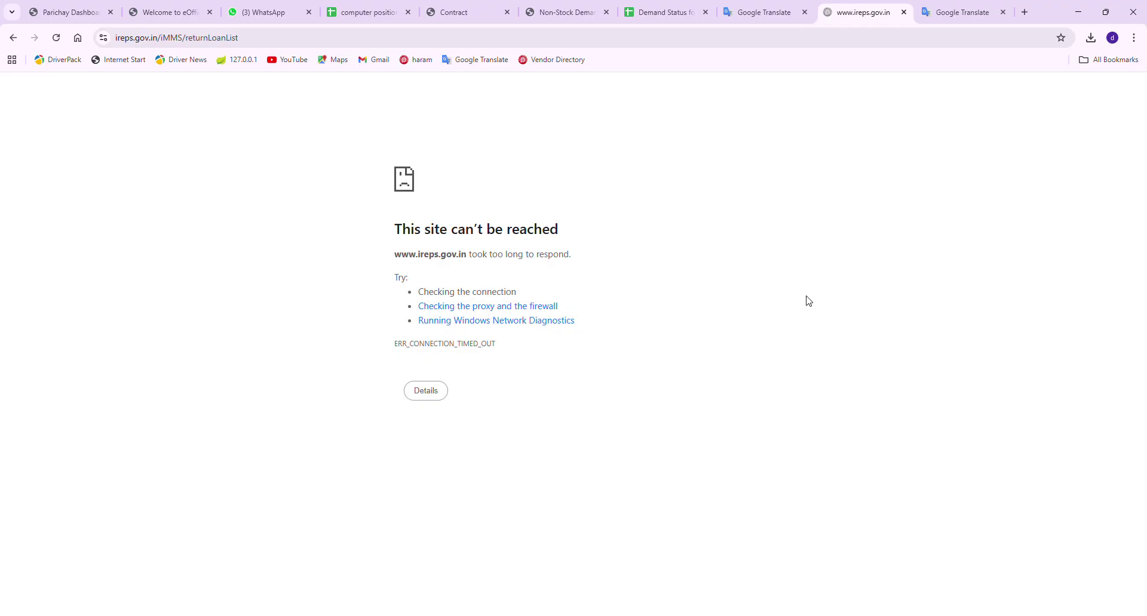
pyautogui.press('F5')
pyautogui.click(615, 139)
pyautogui.press('F5')
pyautogui.click(613, 139)
pyautogui.press('F5')
pyautogui.click(617, 141)
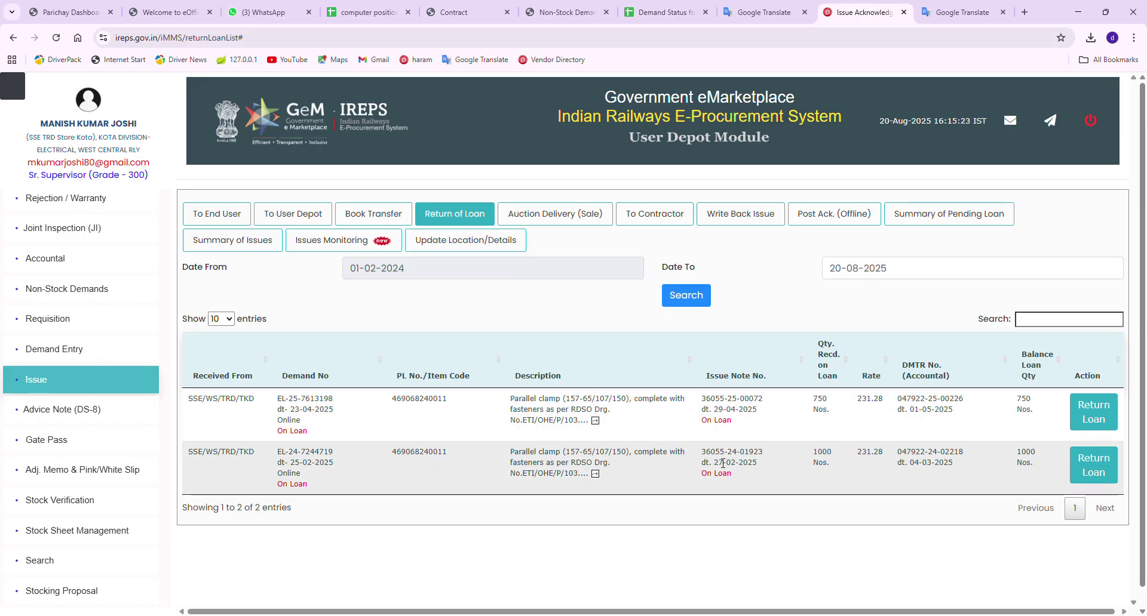
# Step: View the Auction Delivery (Sale) issue page, reloading it and resubmitting the form until it loads
pyautogui.click(549, 214)
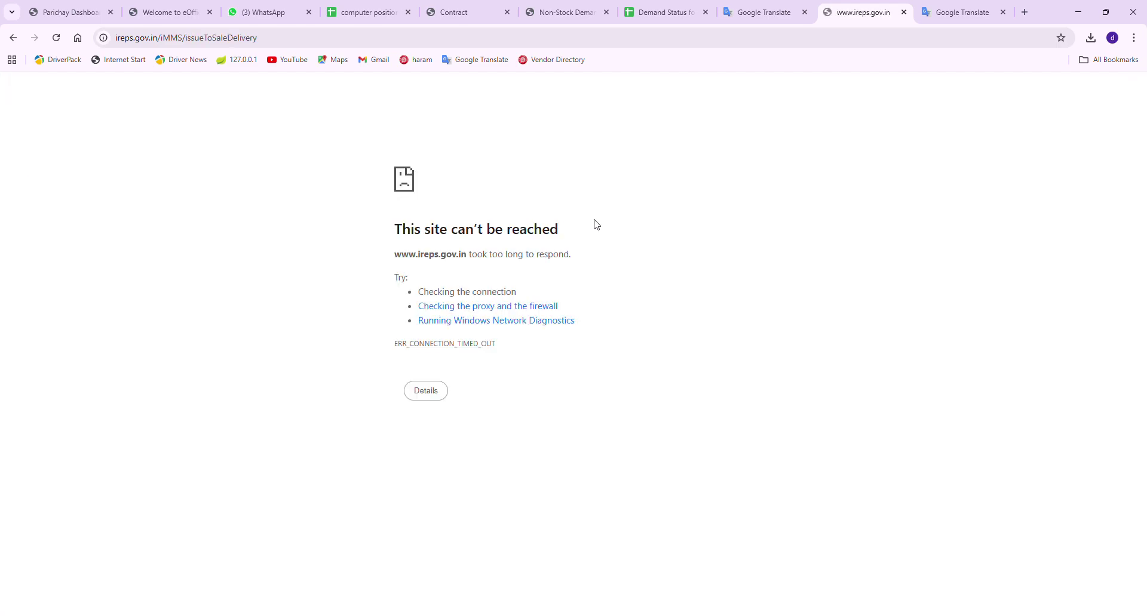
pyautogui.press('F5')
pyautogui.click(611, 137)
pyautogui.press('F5')
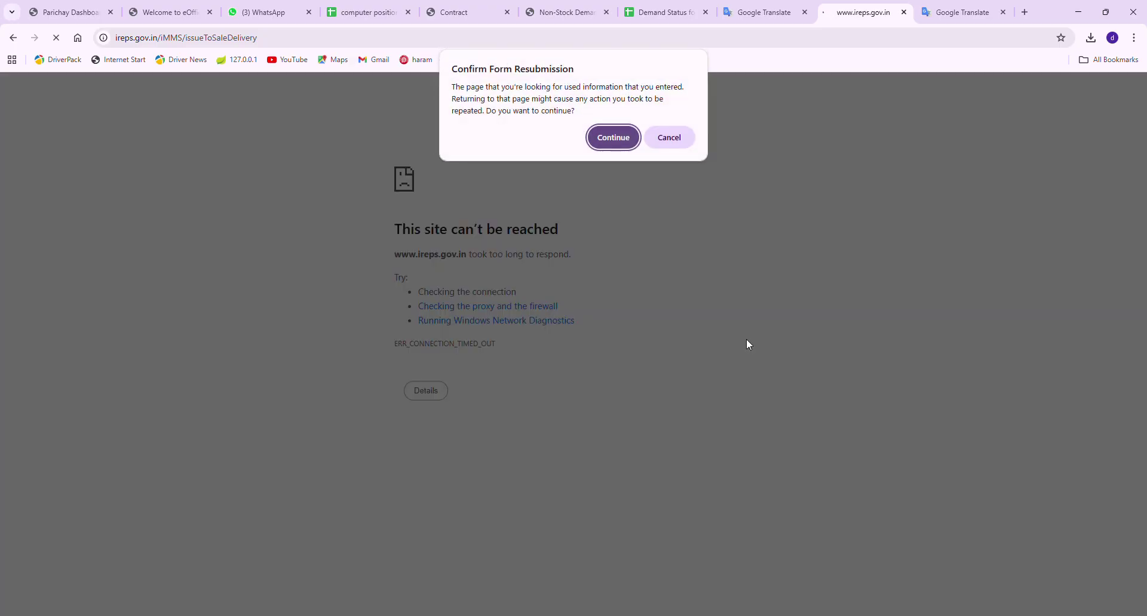
pyautogui.click(606, 138)
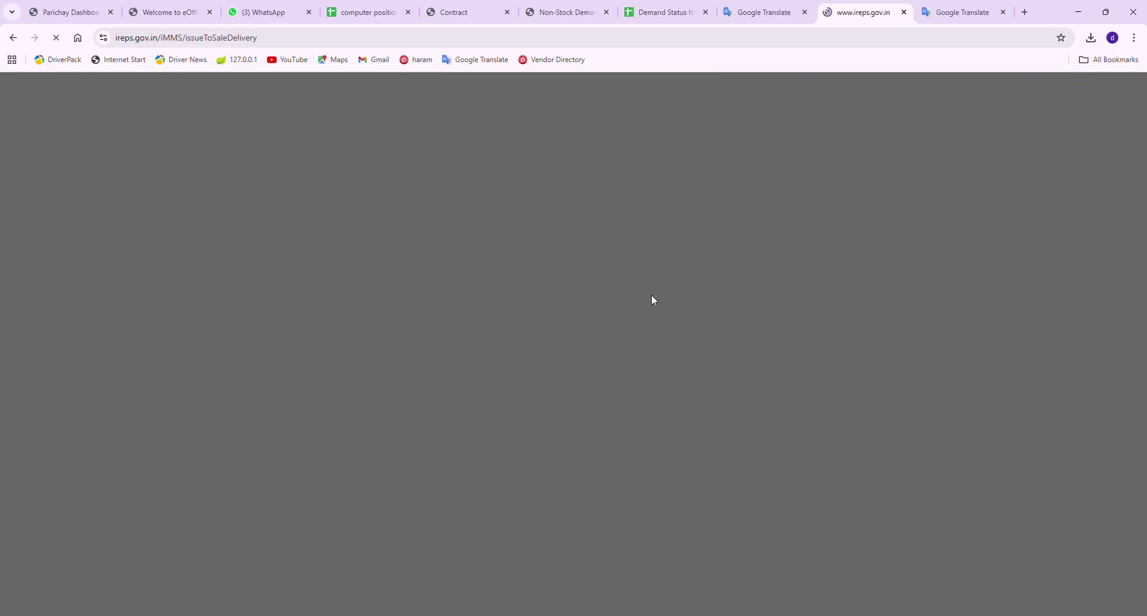
pyautogui.click(613, 138)
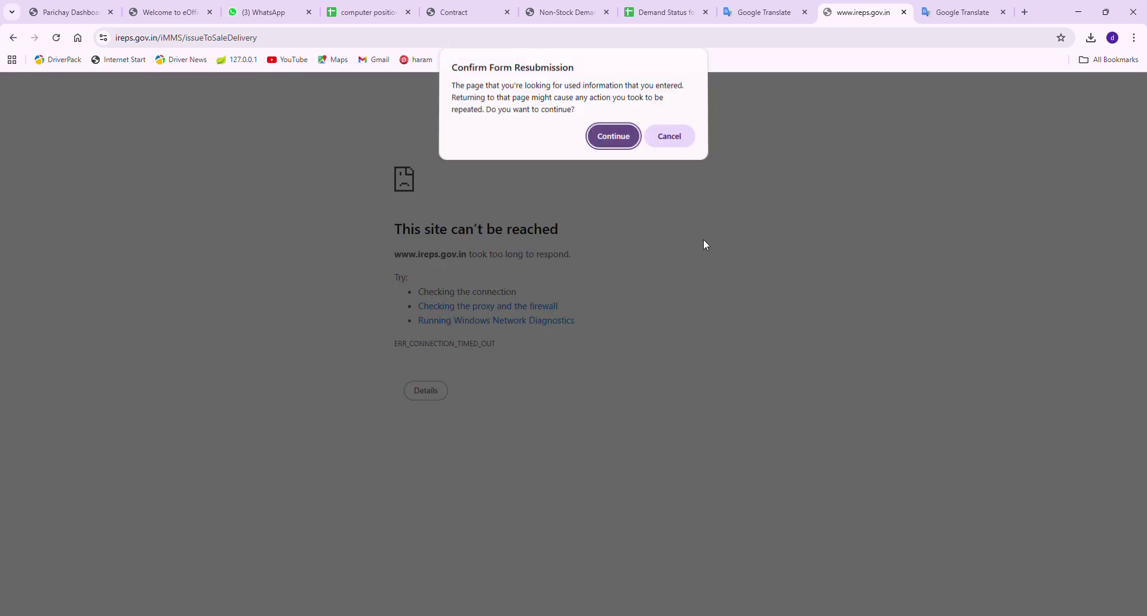
pyautogui.click(610, 138)
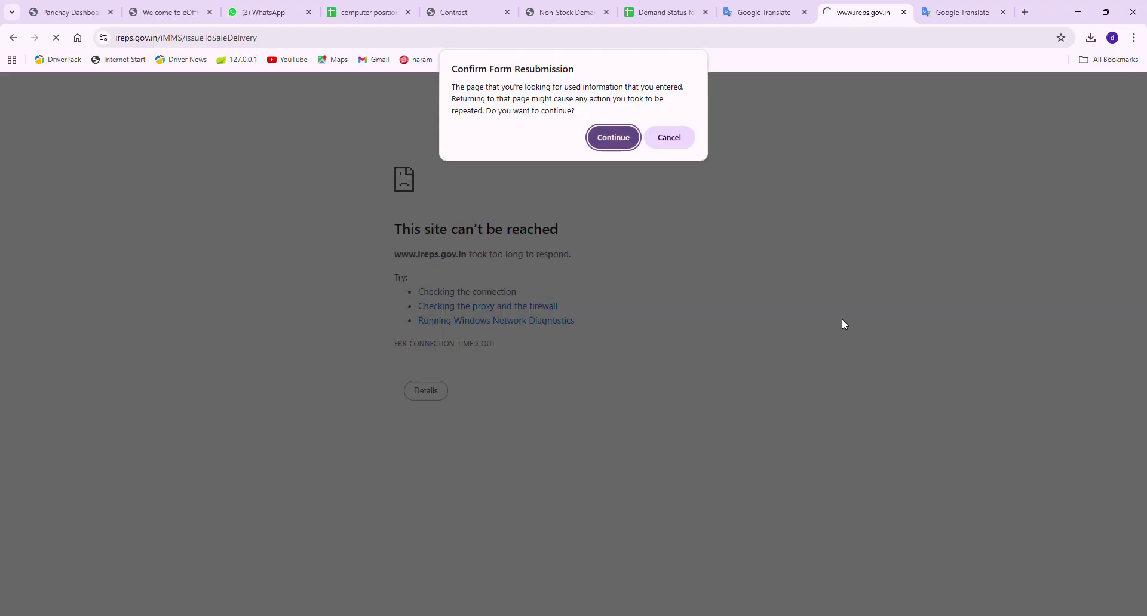
pyautogui.click(620, 141)
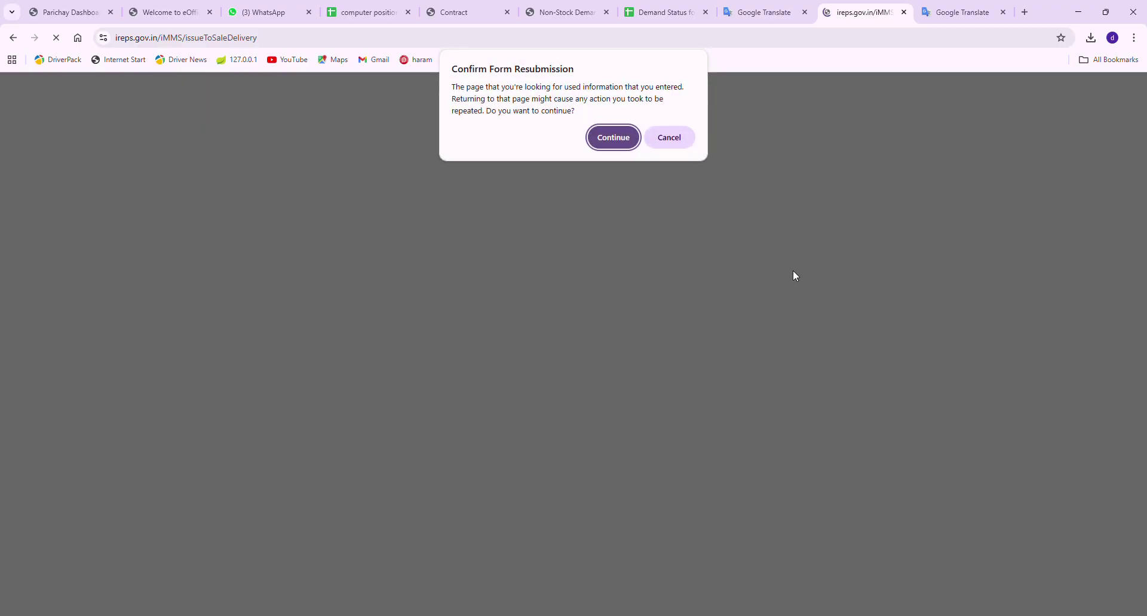
pyautogui.click(667, 136)
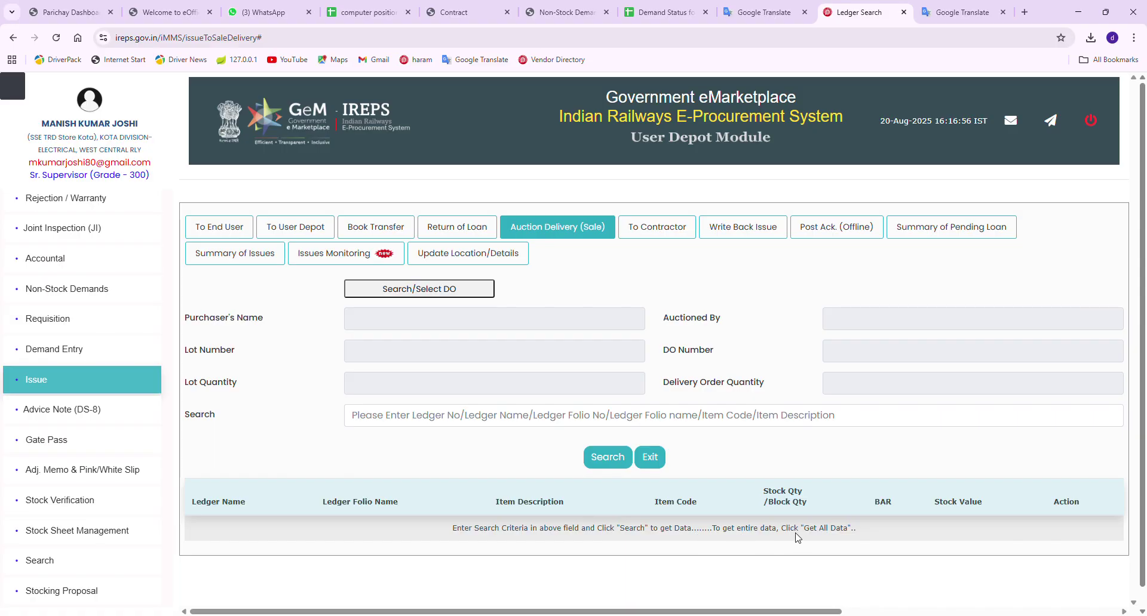
# Step: View the To Contractor issue page and open the Summary of Pending Loan
pyautogui.click(658, 228)
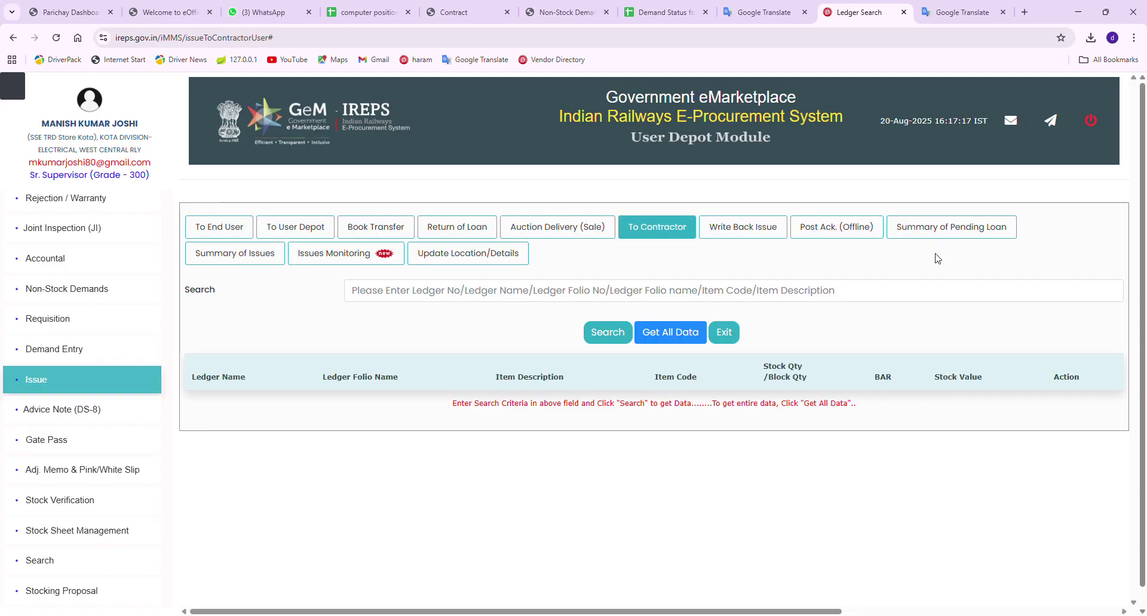
pyautogui.click(950, 227)
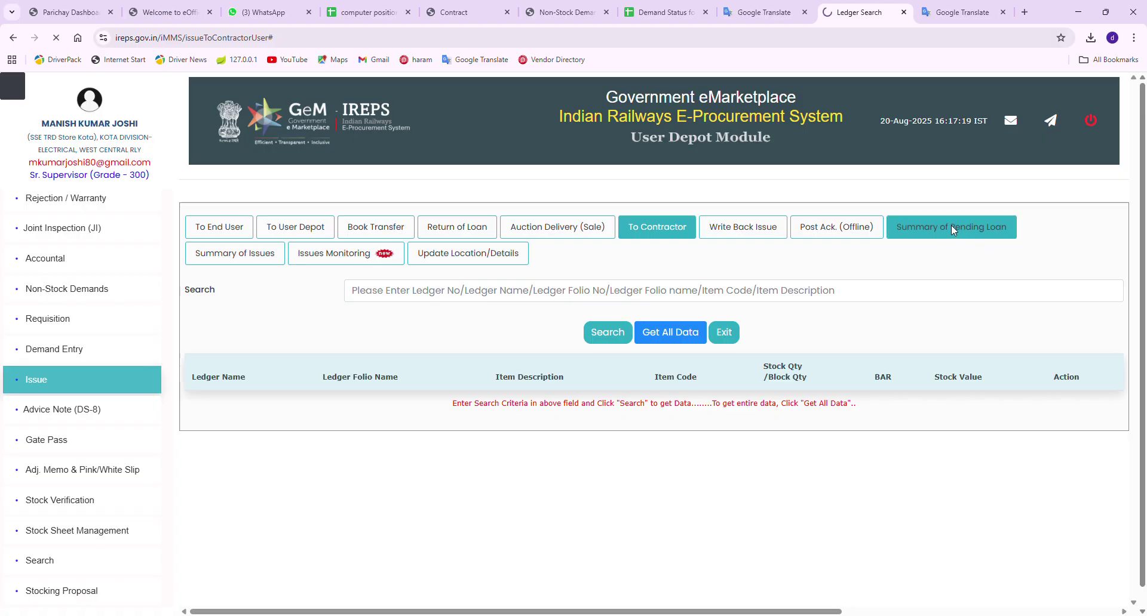